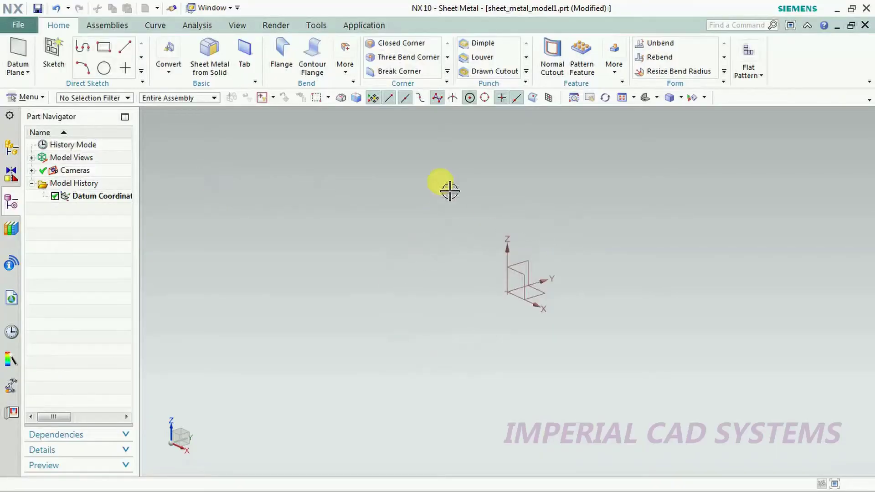
# Create a new sketch placed on the XY datum plane, viewed straight down.
pyautogui.click(281, 65)
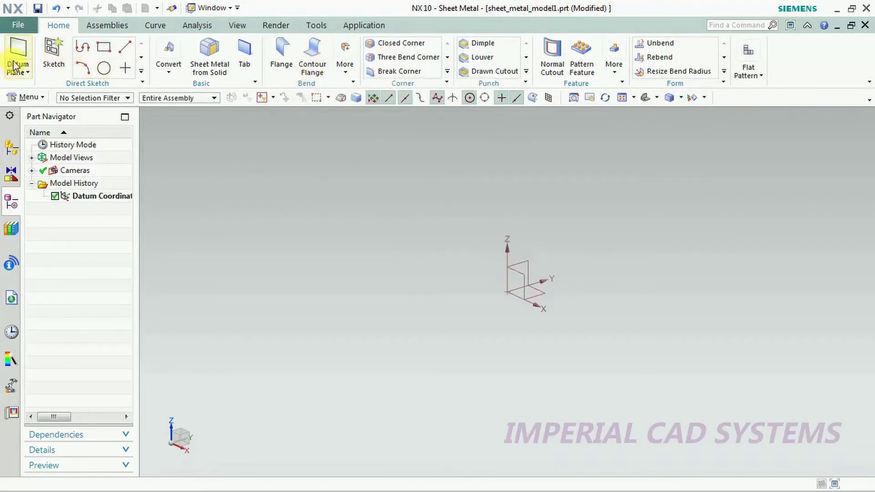
pyautogui.click(52, 55)
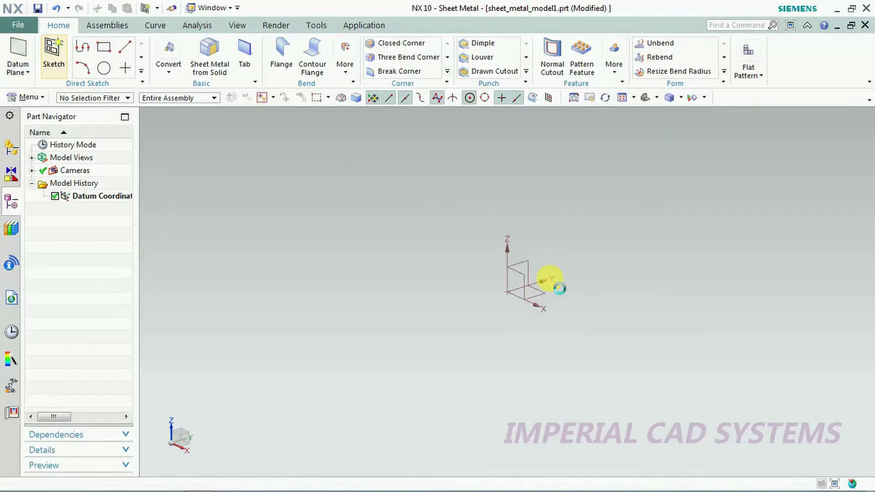
pyautogui.click(550, 301)
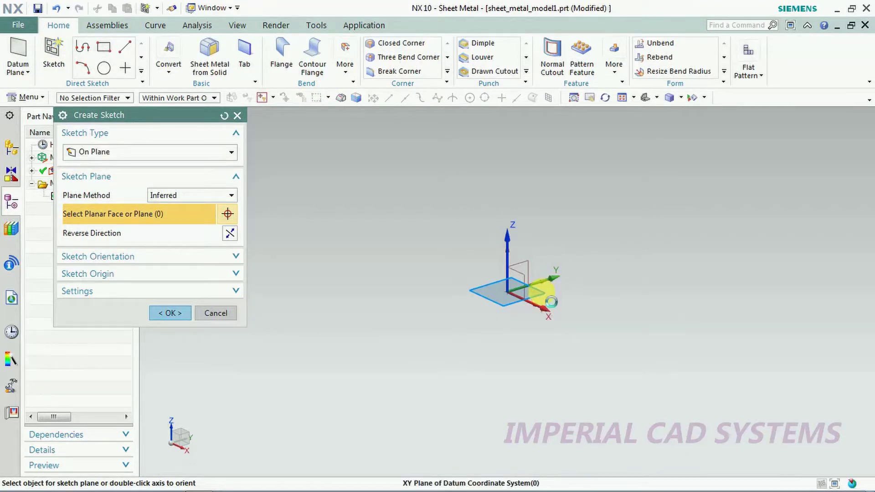
pyautogui.click(180, 313)
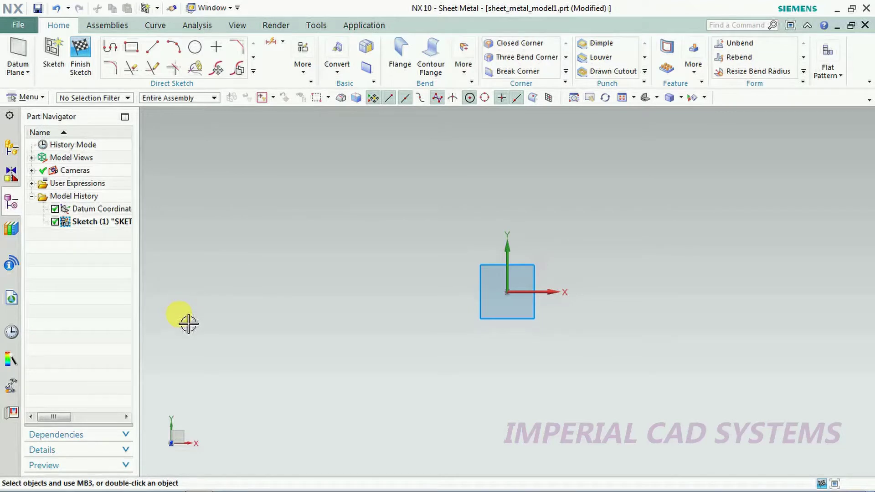
# Draw an L-shaped profile with a 97 vertical leg and a 184 horizontal leg, then finish the sketch.
pyautogui.click(109, 49)
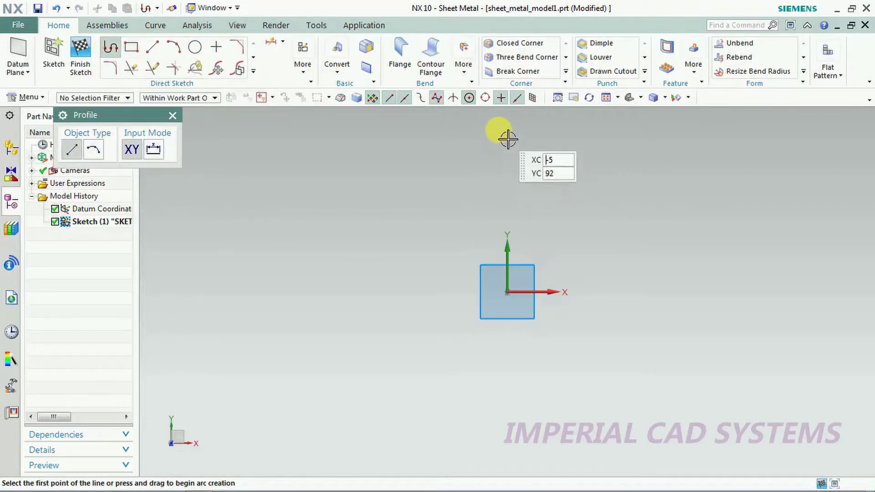
pyautogui.click(500, 131)
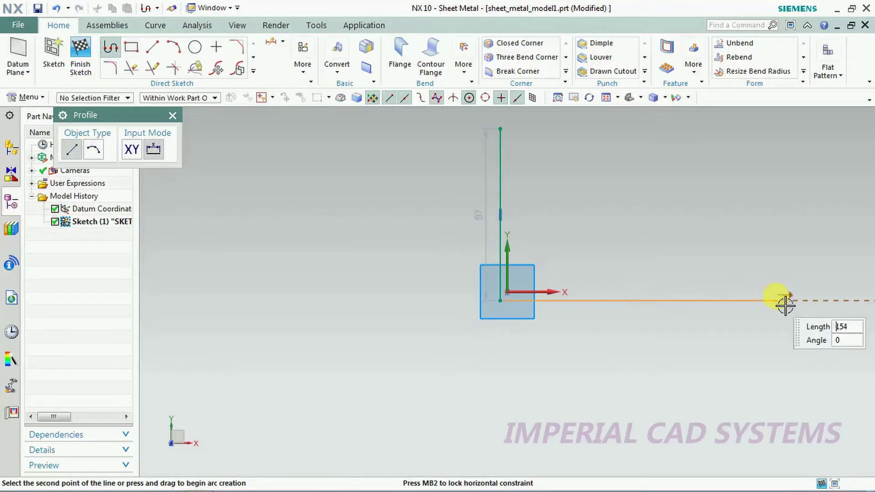
pyautogui.click(826, 301)
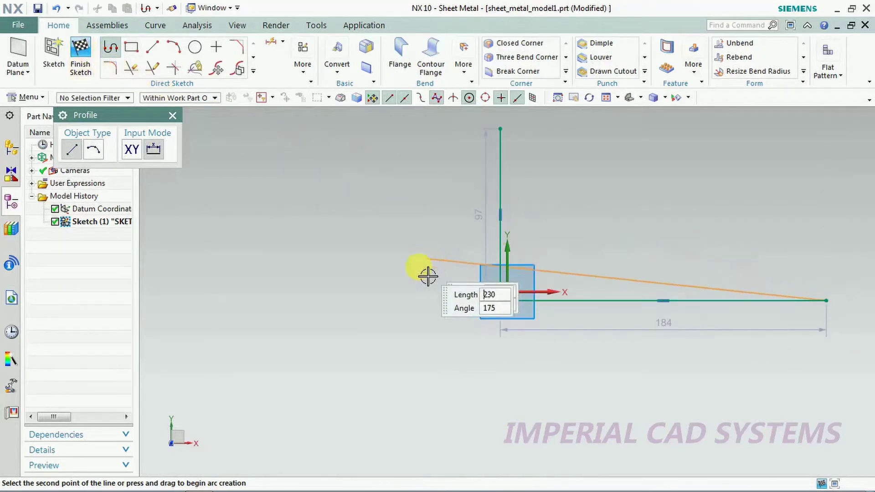
pyautogui.click(91, 68)
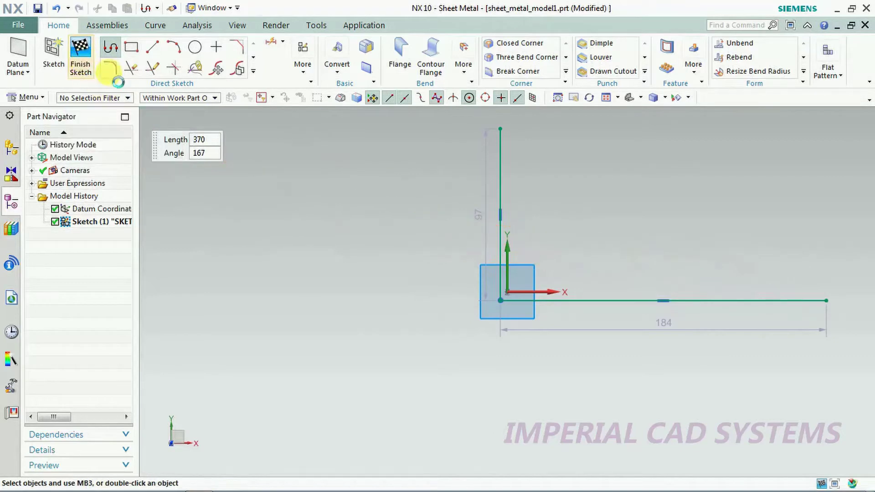
pyautogui.click(507, 192)
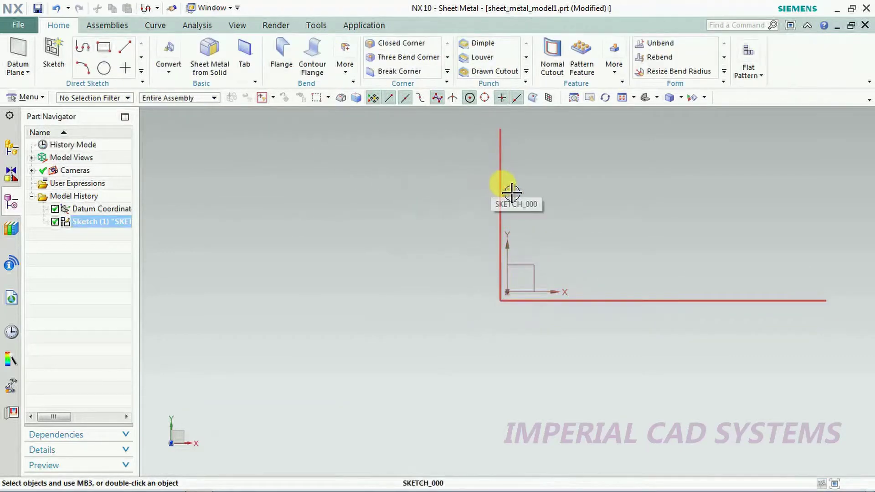
# Deselect the sketch and orbit the view to see the L-profile at a tilted 3-D angle.
pyautogui.rightClick(508, 194)
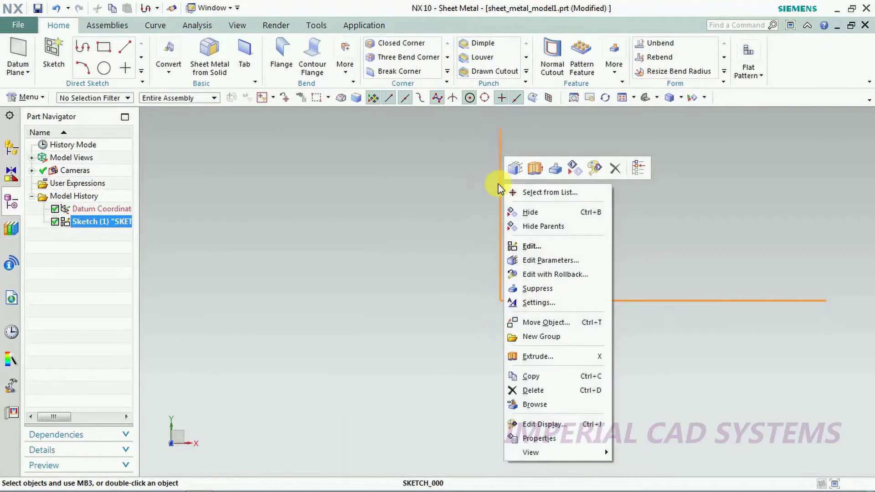
pyautogui.click(450, 207)
pyautogui.click(441, 269)
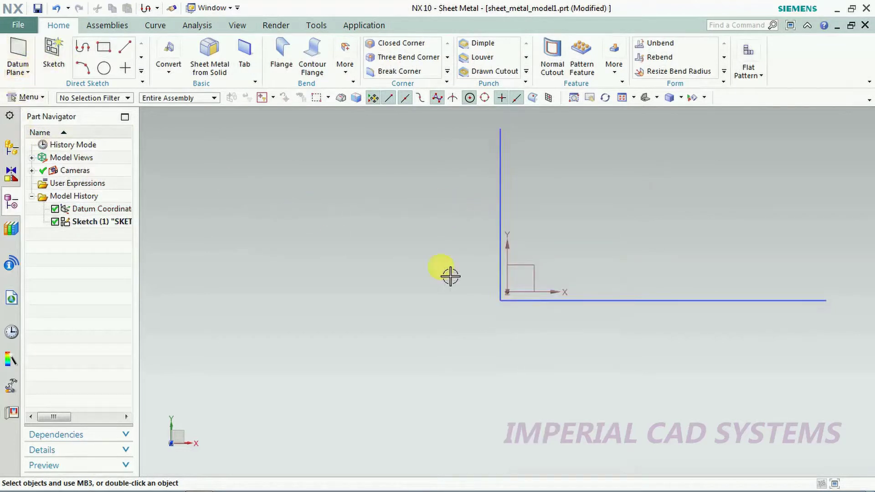
pyautogui.moveTo(452, 286)
pyautogui.mouseDown(button='middle')
pyautogui.moveTo(402, 306)
pyautogui.moveTo(467, 250)
pyautogui.mouseUp(button='middle')
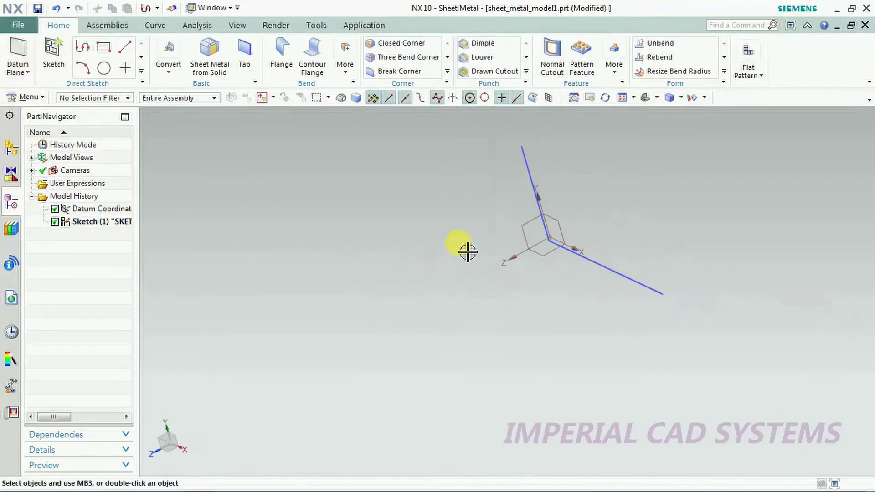
pyautogui.moveTo(611, 231); pyautogui.dragTo(607, 190, button='middle')
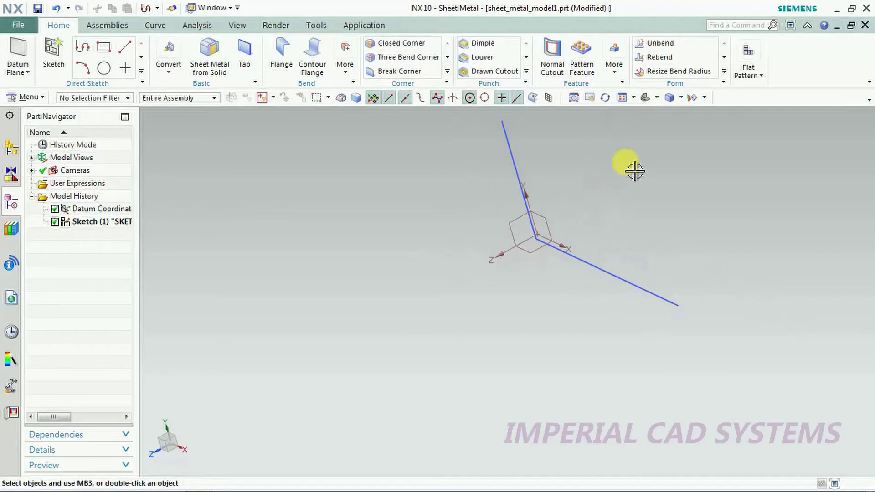
pyautogui.click(326, 64)
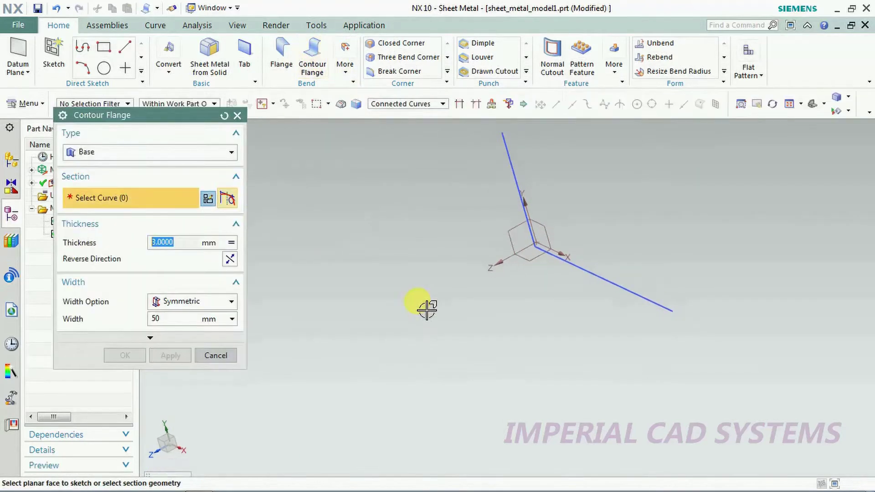
# Keep the contour flange type Base, select the L-shaped sketch as section, and set width to Finite.
pyautogui.click(161, 155)
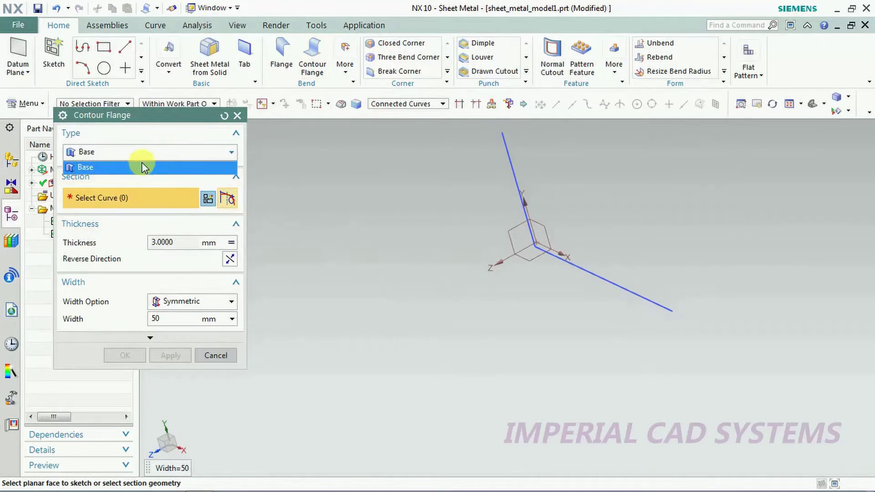
pyautogui.click(128, 167)
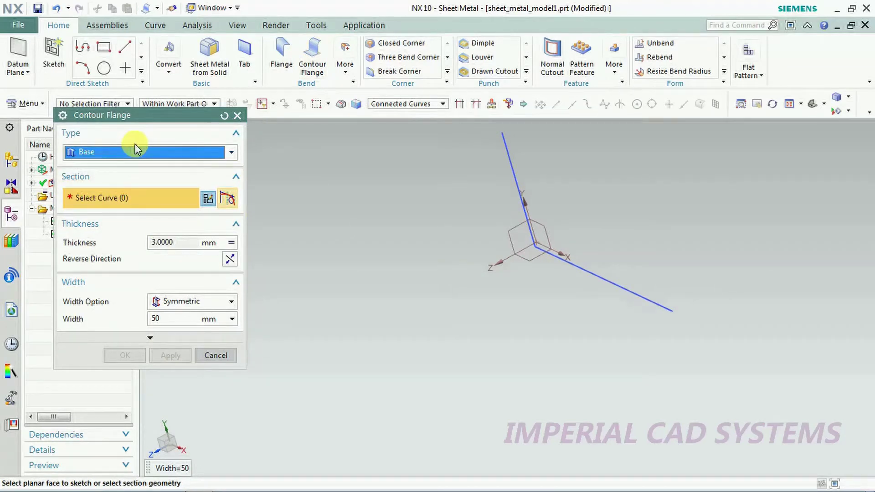
pyautogui.click(621, 288)
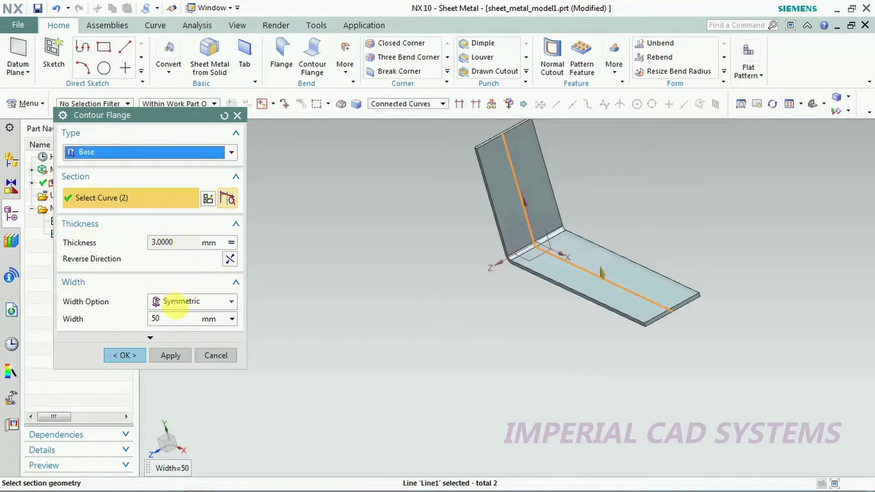
pyautogui.click(175, 302)
# Make the flange width Symmetric at 100 mm.
pyautogui.click(172, 316)
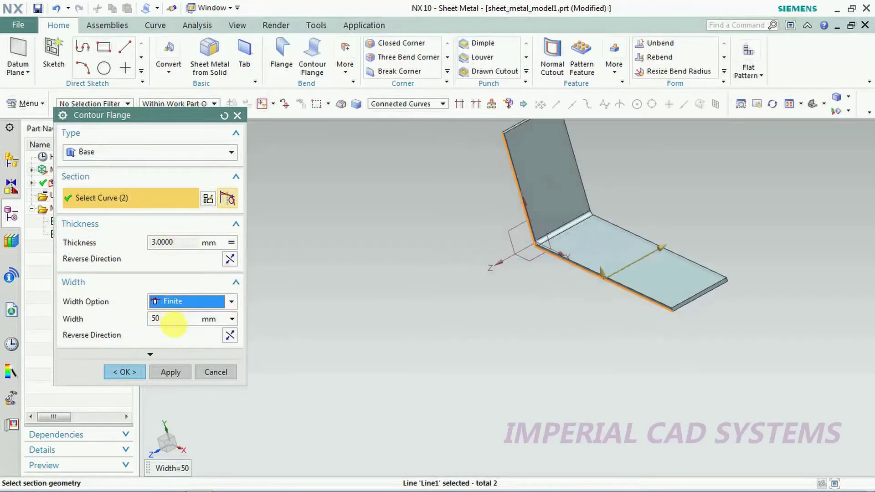
pyautogui.click(175, 302)
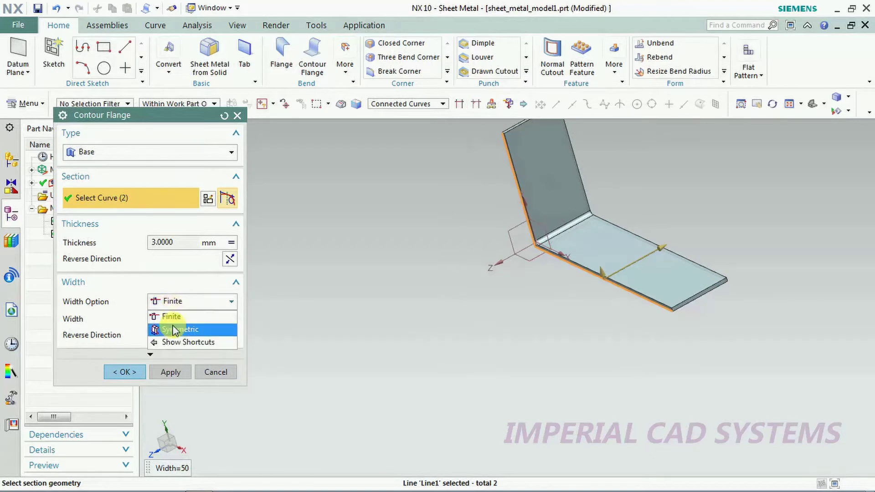
pyautogui.click(172, 328)
pyautogui.click(167, 321)
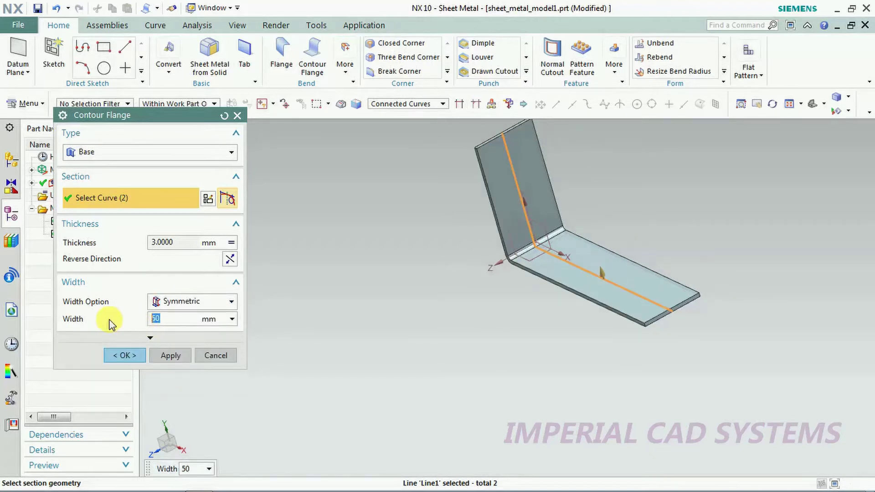
pyautogui.write('100')
pyautogui.press('Return')
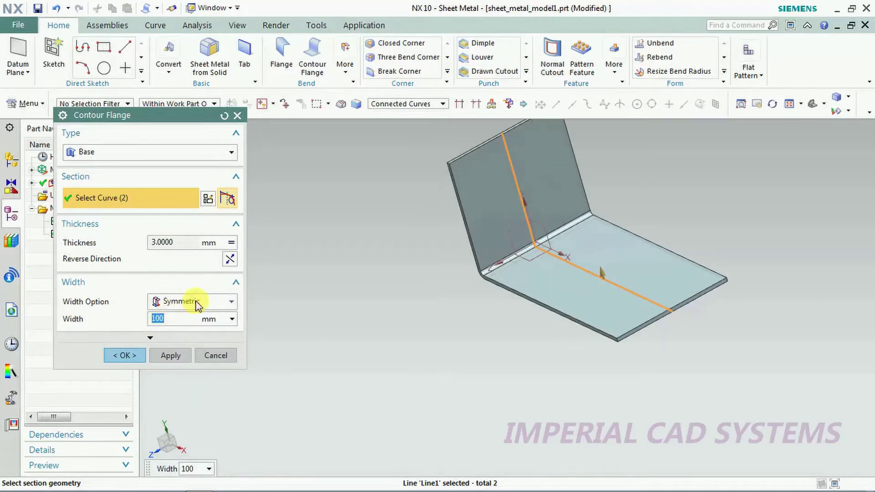
# Switch the thickness to a local value and set it to 6 mm.
pyautogui.click(172, 241)
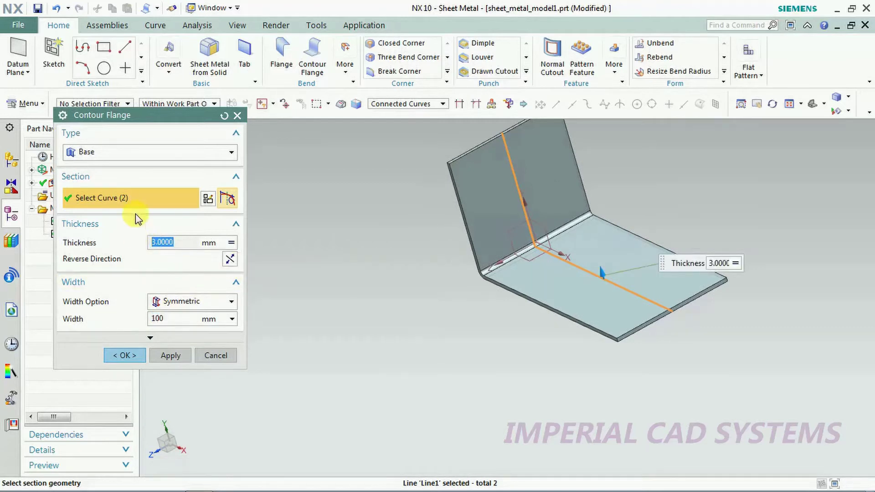
pyautogui.click(231, 243)
pyautogui.click(258, 259)
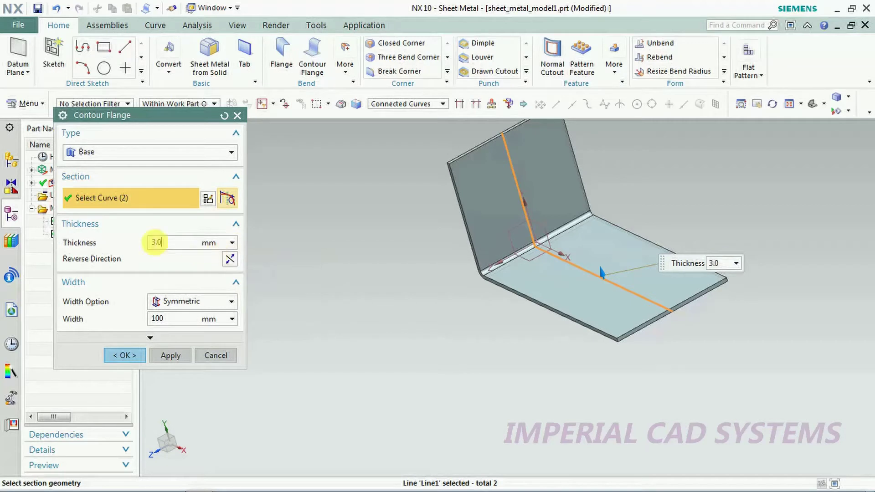
pyautogui.write('5')
pyautogui.click(132, 233)
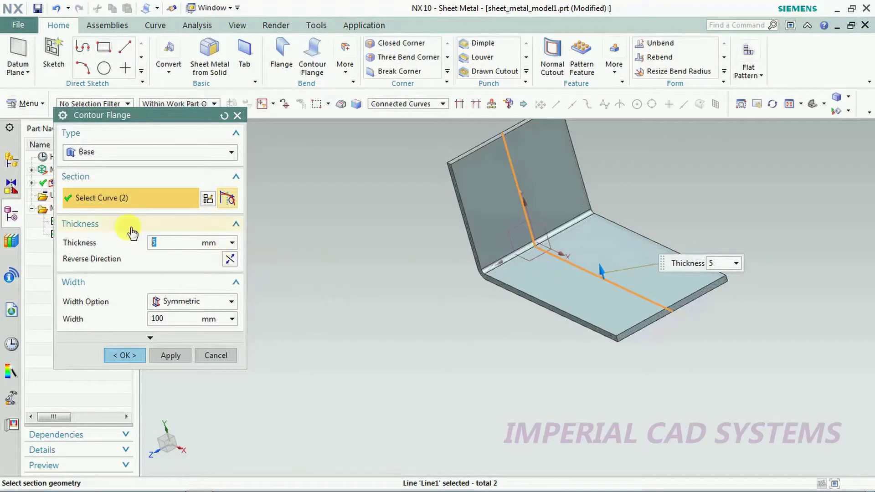
pyautogui.press('Return')
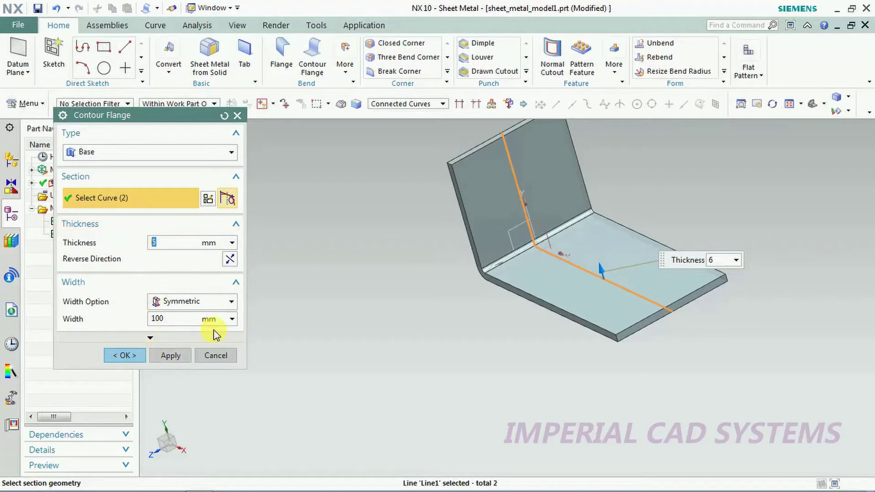
# Change the flange thickness to 3 mm.
pyautogui.click(157, 338)
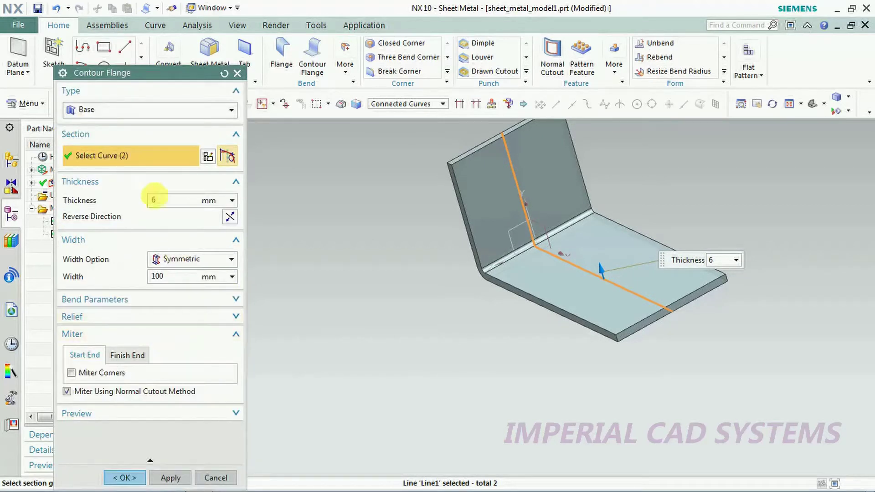
pyautogui.doubleClick(154, 199)
pyautogui.write('3')
pyautogui.press('Return')
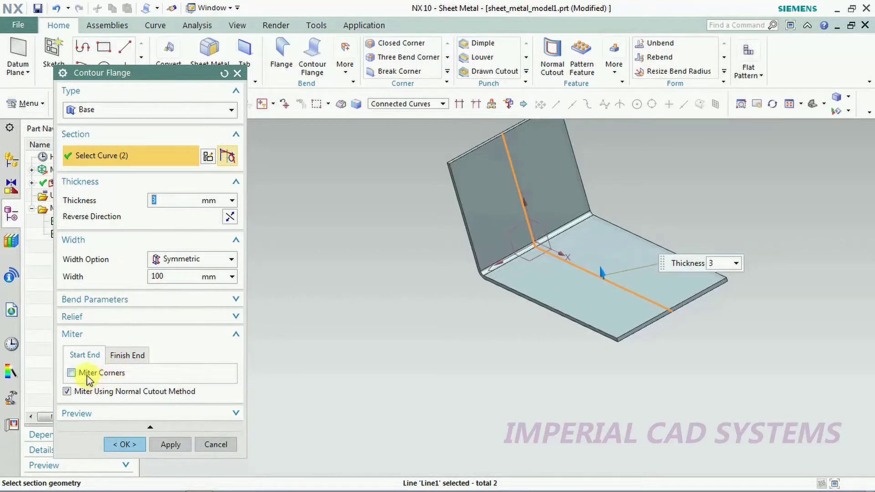
# Use a local 5 mm bend radius and create the base contour flange.
pyautogui.click(151, 299)
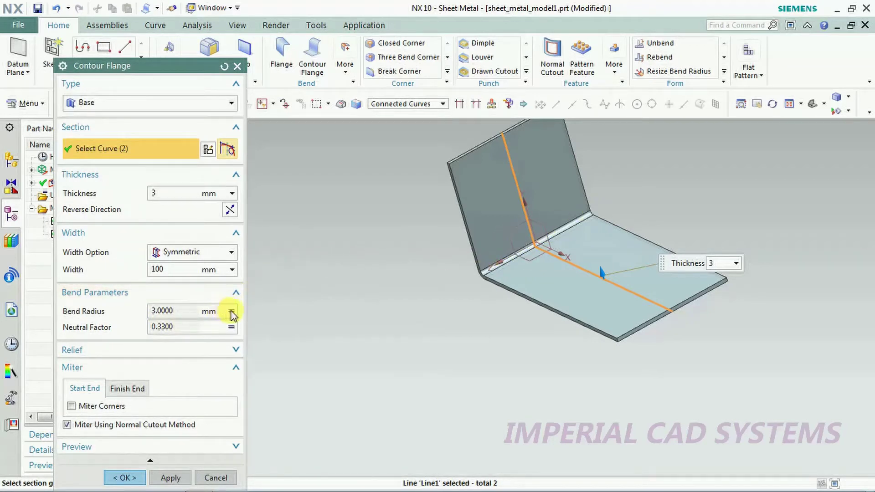
pyautogui.click(232, 312)
pyautogui.click(259, 328)
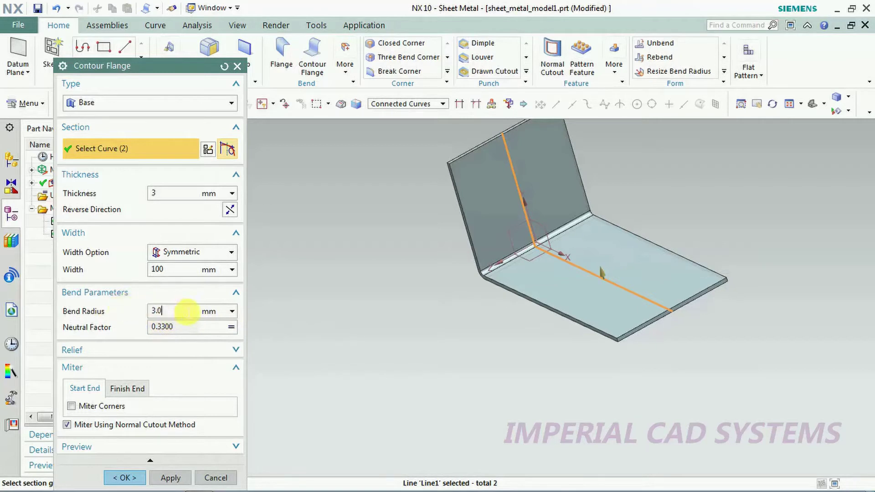
pyautogui.moveTo(188, 312); pyautogui.dragTo(141, 303)
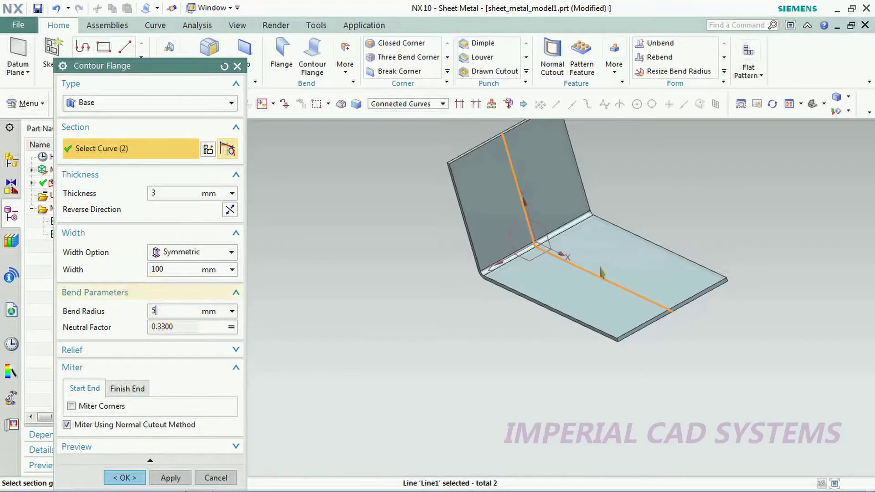
pyautogui.press('Return')
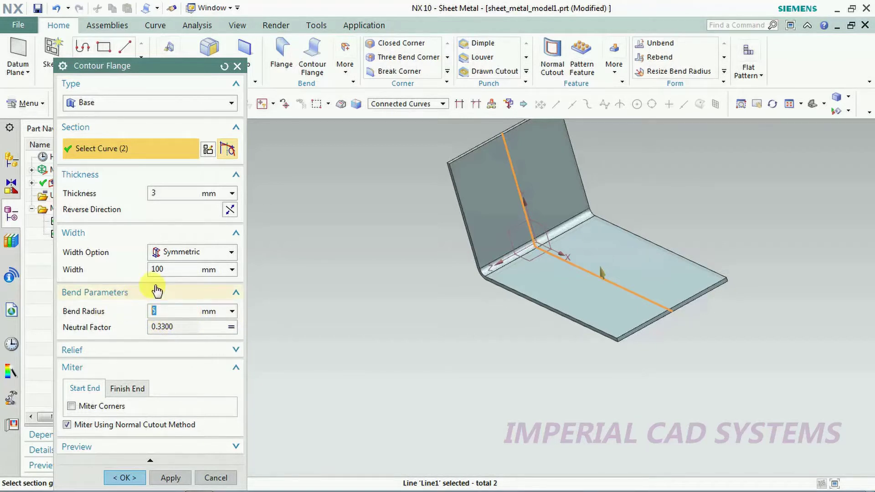
pyautogui.click(137, 476)
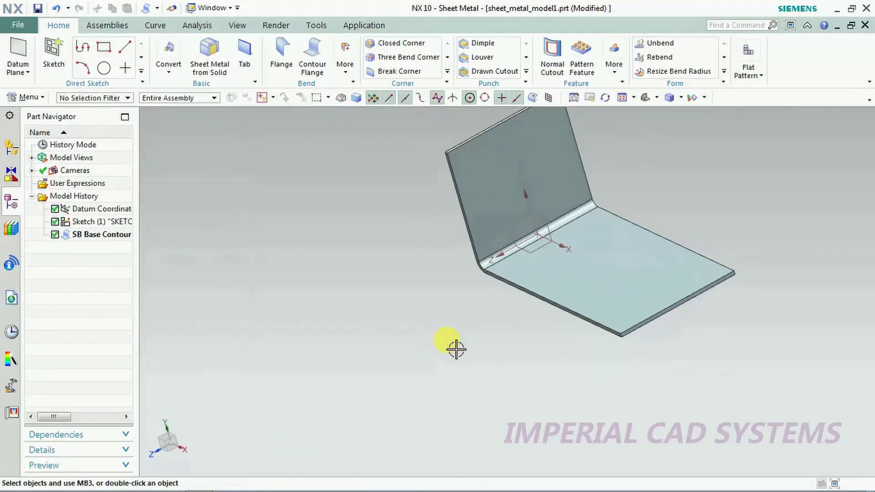
# Rotate and zoom the part to a front-facing view, then launch Contour Flange from the Bend group.
pyautogui.scroll(-3, 456, 349)
pyautogui.moveTo(573, 227); pyautogui.dragTo(605, 209, button='middle')
pyautogui.scroll(3, 336, 247)
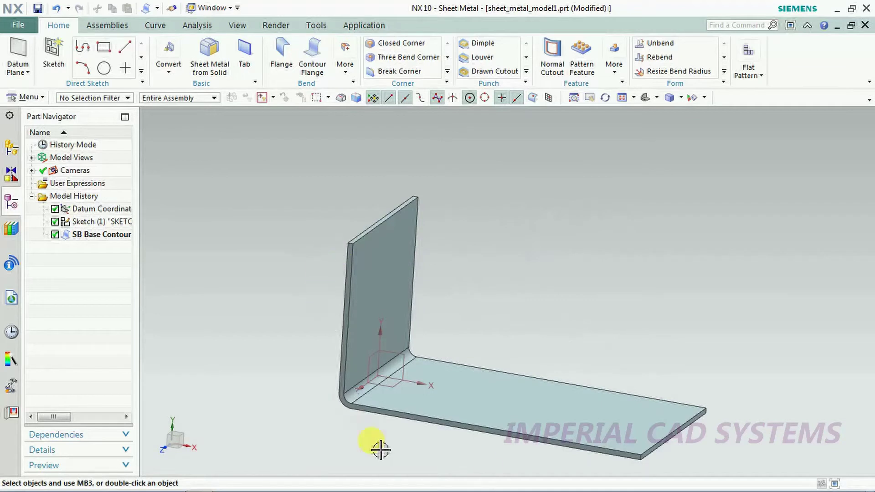
pyautogui.click(381, 177)
pyautogui.click(313, 59)
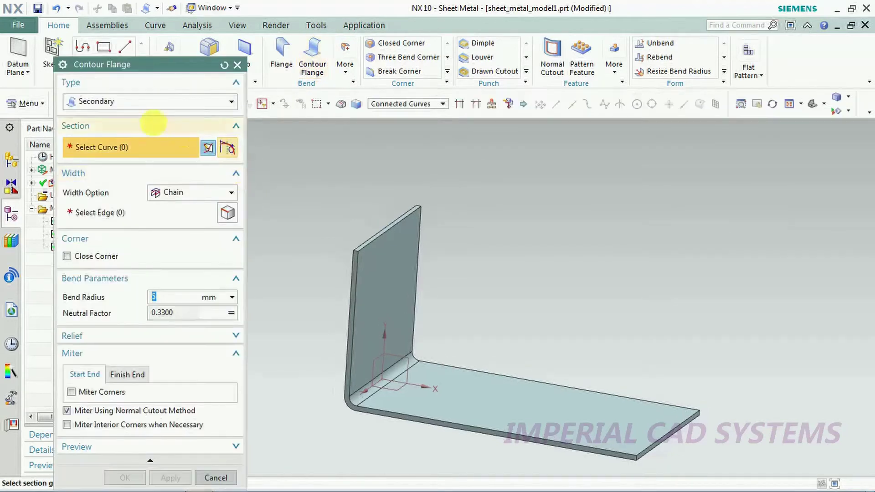
# Keep the flange type Secondary, then cancel after a wrong edge chain was picked.
pyautogui.click(110, 108)
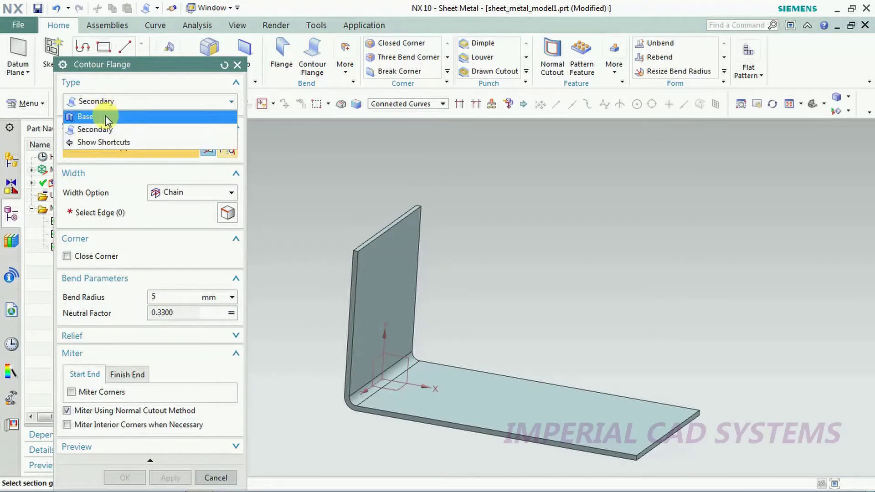
pyautogui.click(95, 132)
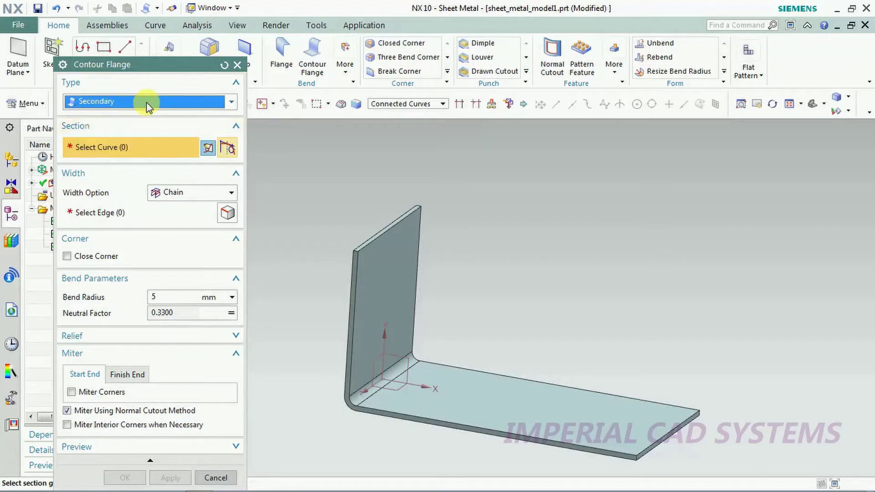
pyautogui.click(397, 244)
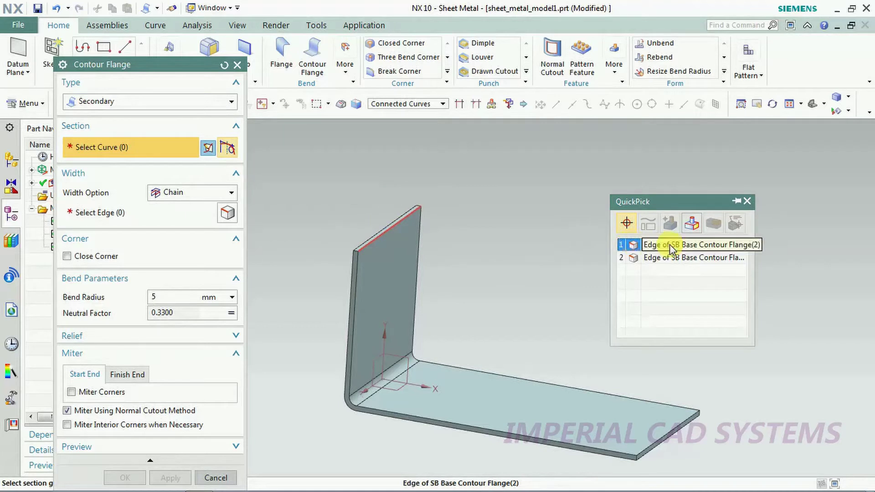
pyautogui.click(669, 245)
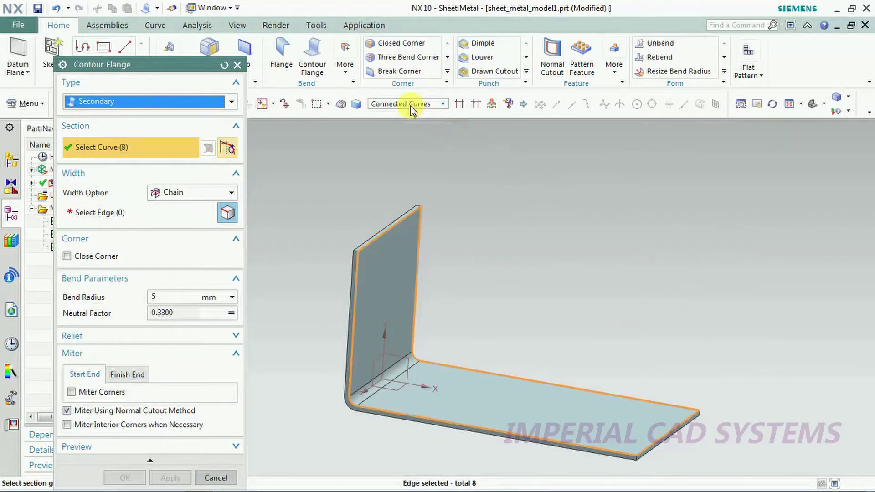
pyautogui.click(216, 478)
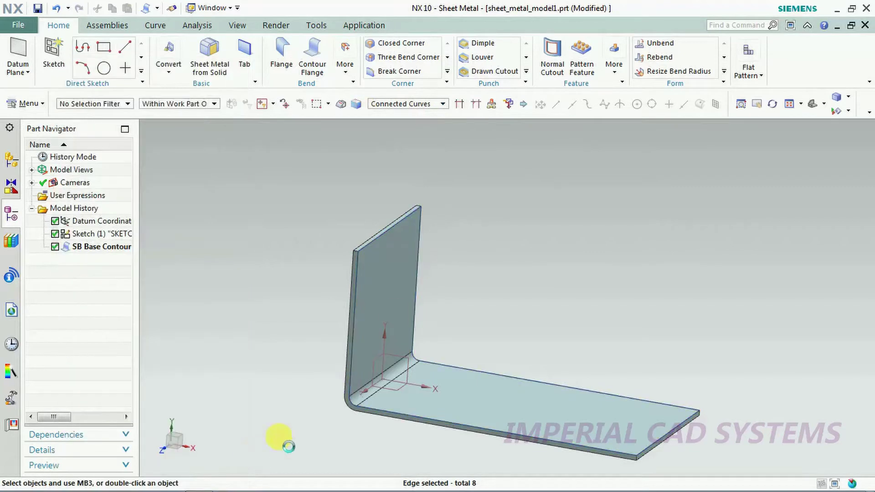
# Restart Contour Flange with the Single Curve rule and pick the vertical flange's top edge.
pyautogui.click(312, 55)
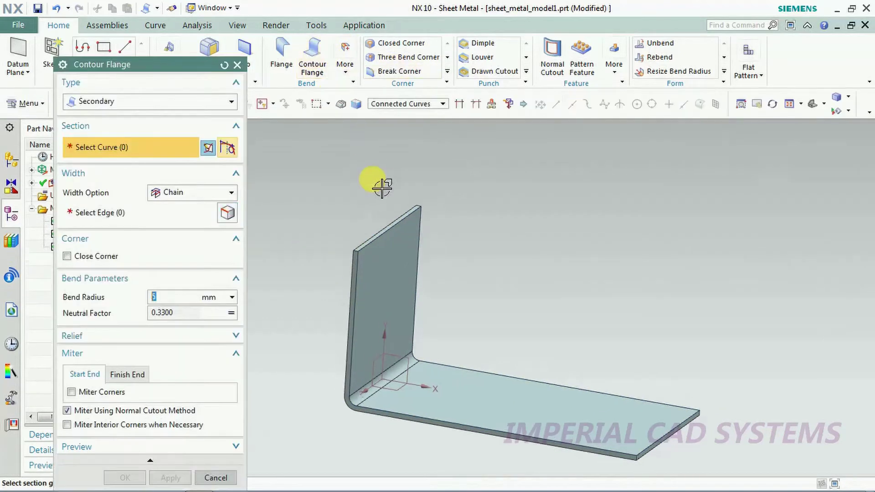
pyautogui.click(393, 105)
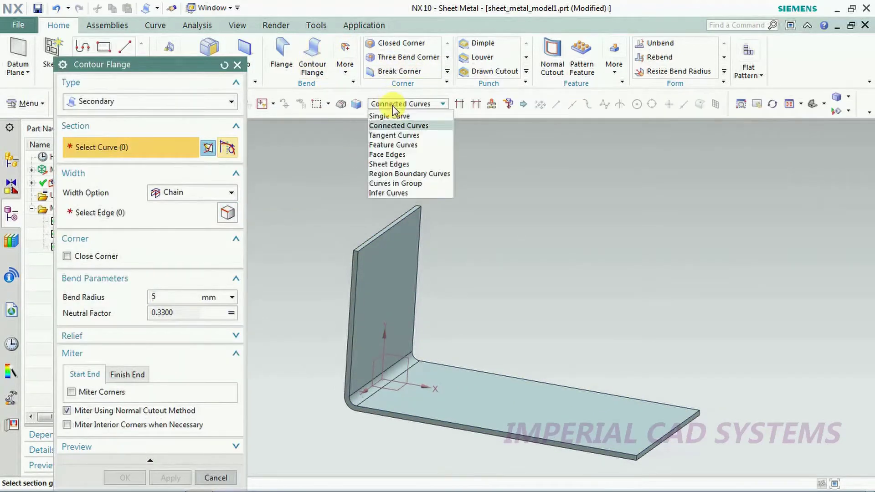
pyautogui.click(391, 114)
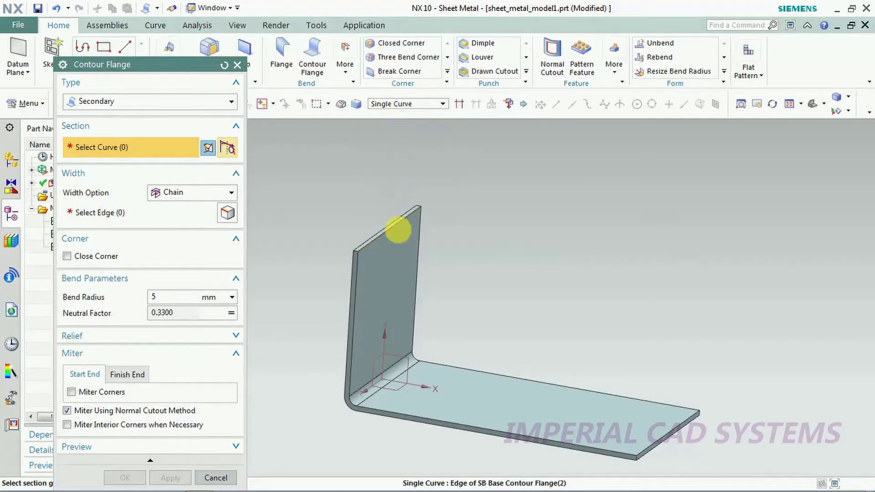
pyautogui.click(408, 238)
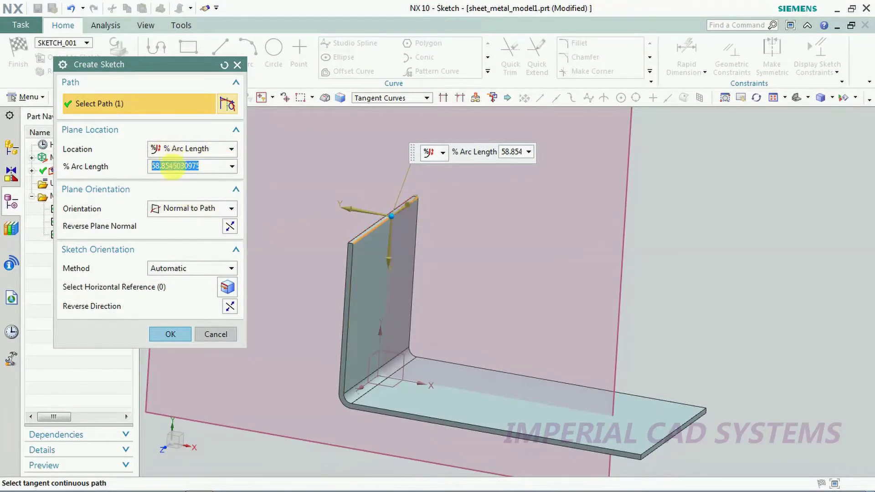
# Place the sketch plane at 0% arc length along the top edge and accept it.
pyautogui.write('0')
pyautogui.press('Return')
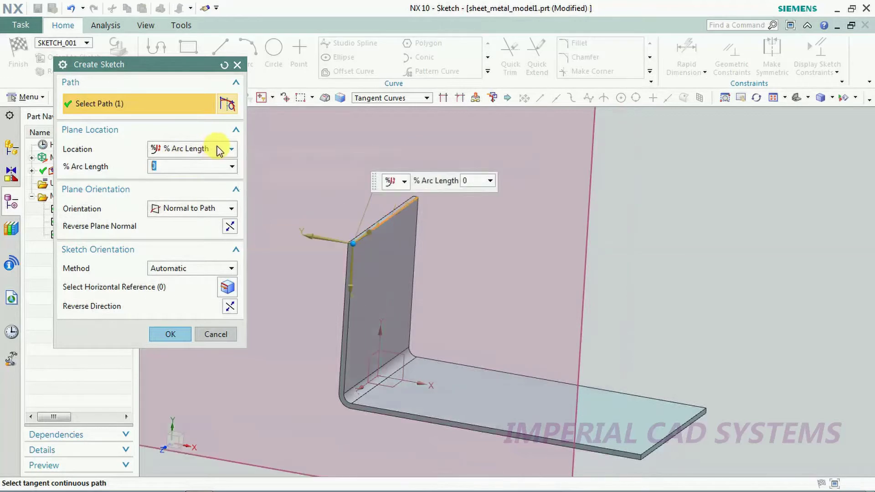
pyautogui.click(173, 335)
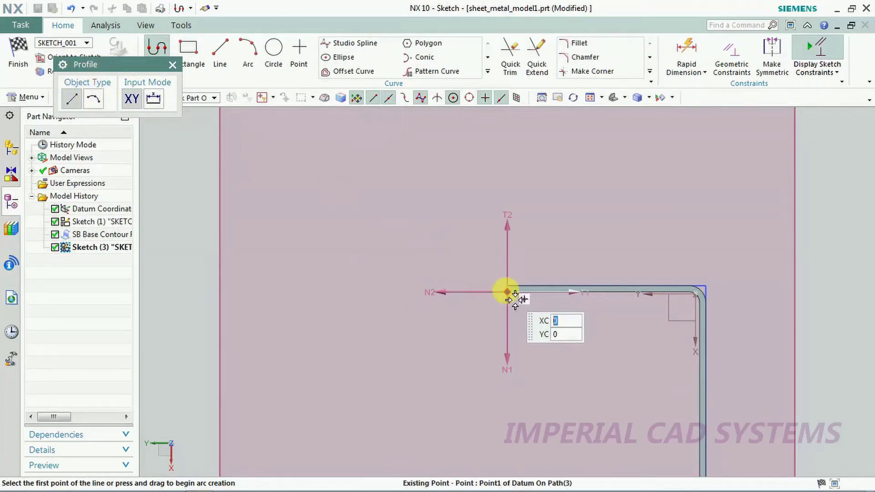
# Draw the zigzag profile with 22 mm and 30 mm segments from the origin and finish the sketch.
pyautogui.click(507, 287)
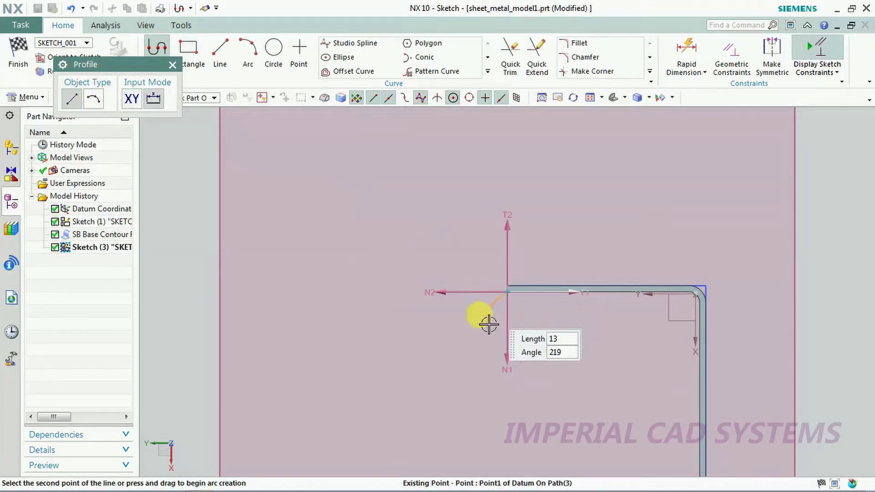
pyautogui.click(451, 378)
pyautogui.press('Return')
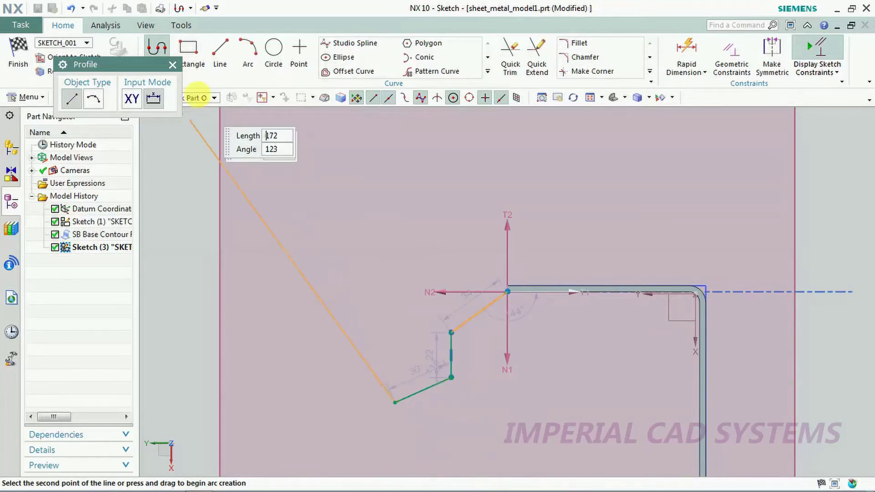
pyautogui.click(188, 49)
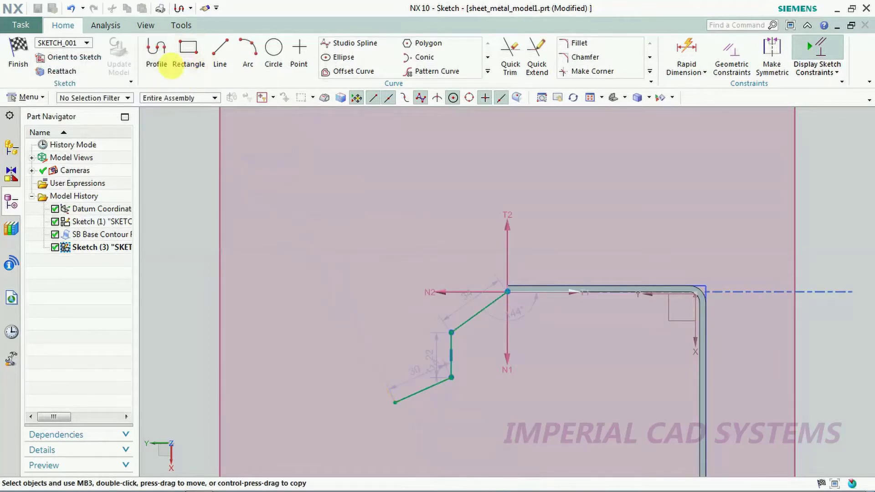
pyautogui.click(19, 57)
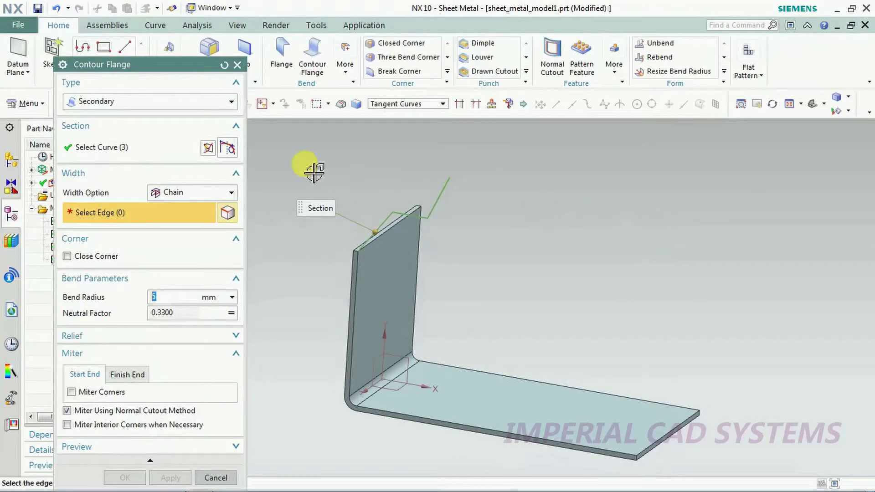
# Try Finite and Symmetric widths, then set the flange Width Option to To End.
pyautogui.click(171, 191)
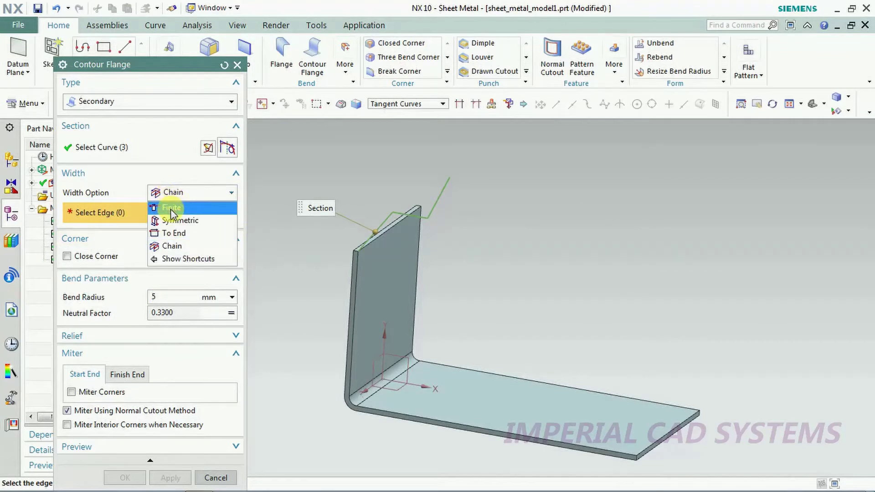
pyautogui.click(172, 208)
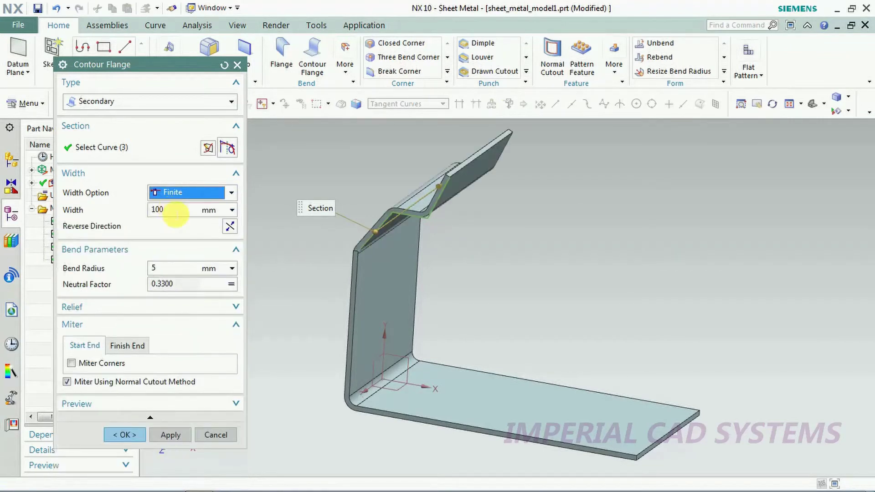
pyautogui.moveTo(361, 219); pyautogui.dragTo(396, 253, button='middle')
pyautogui.click(174, 194)
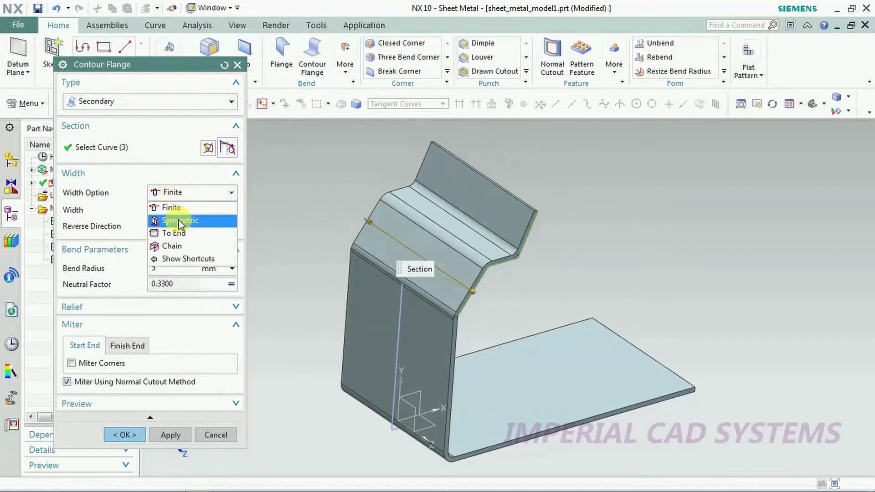
pyautogui.click(178, 221)
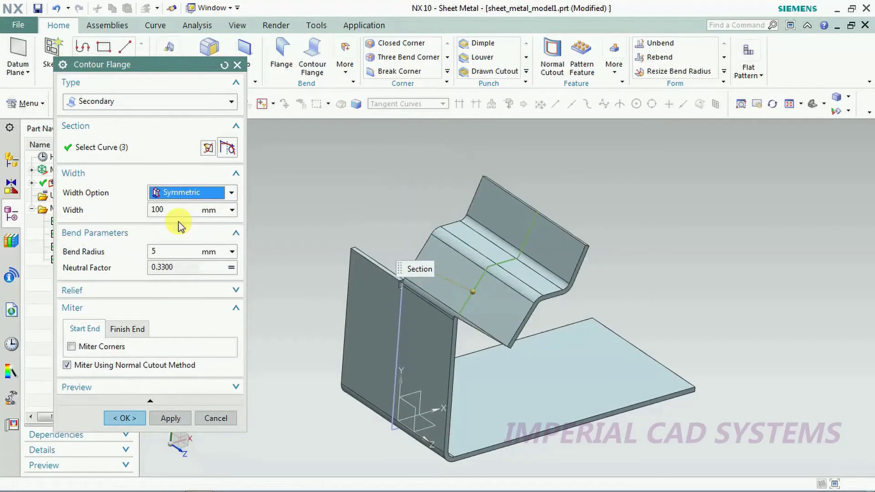
pyautogui.click(177, 200)
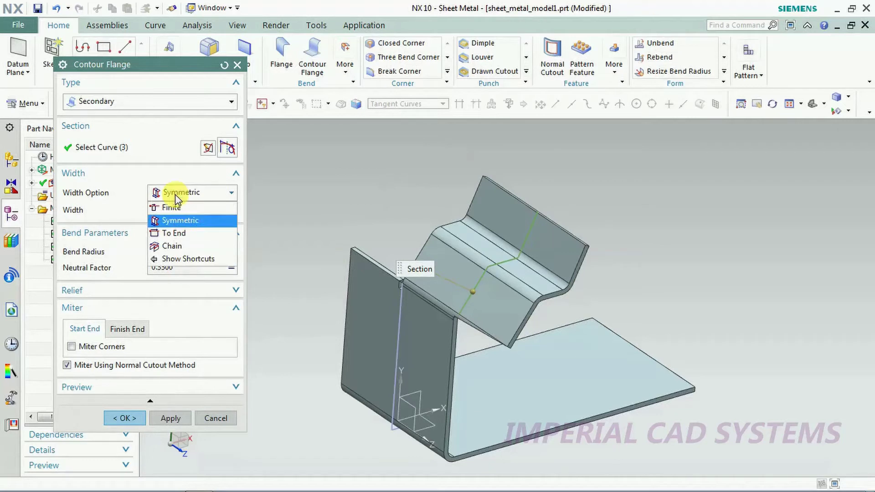
pyautogui.click(170, 233)
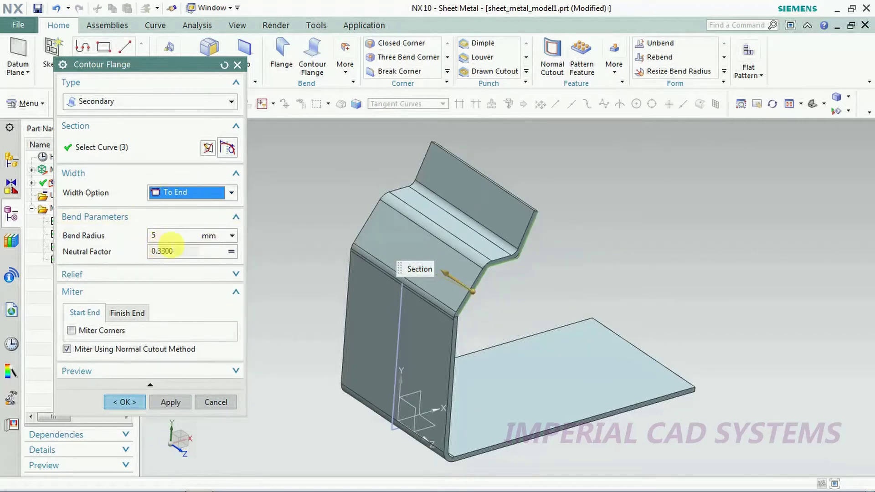
# Set a 4 mm bend radius and create the secondary contour flange.
pyautogui.doubleClick(155, 236)
pyautogui.write('4')
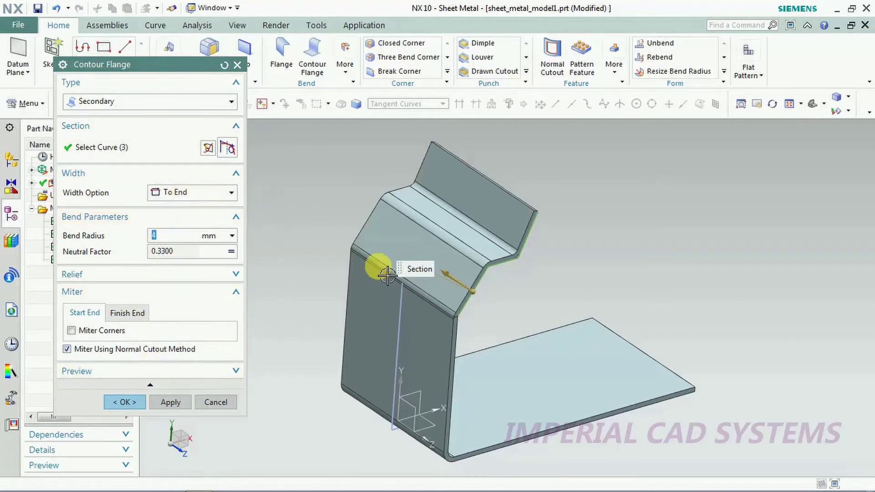
pyautogui.middleClick(323, 236)
pyautogui.moveTo(285, 230); pyautogui.dragTo(319, 202, button='middle')
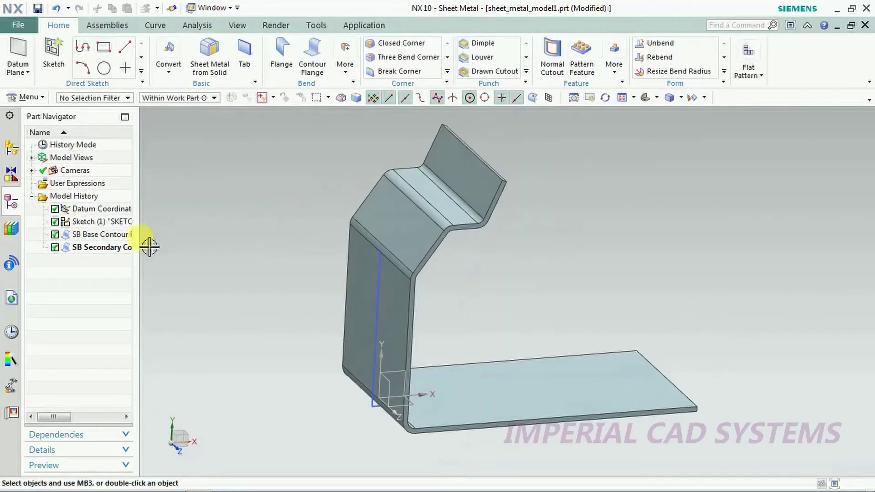
pyautogui.rightClick(102, 250)
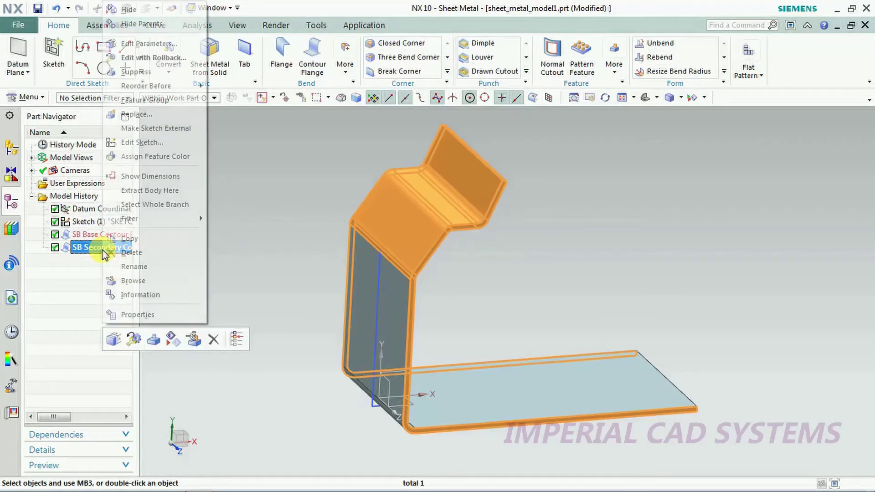
pyautogui.click(162, 60)
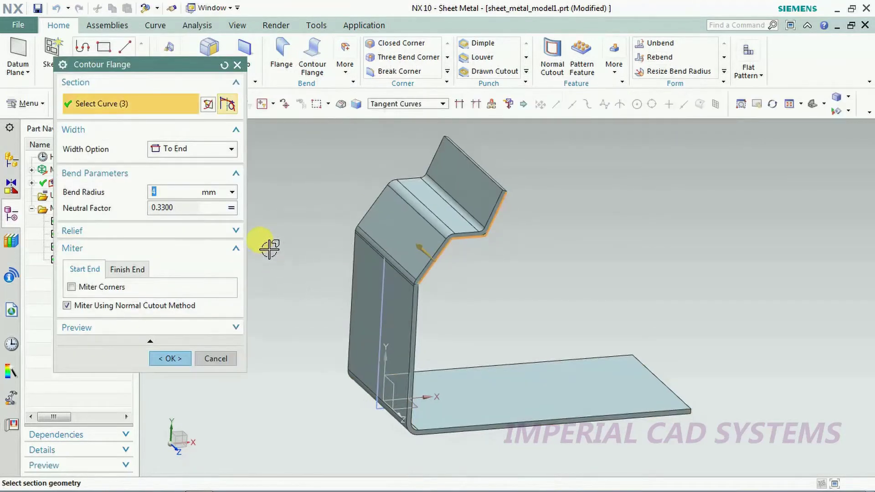
pyautogui.click(182, 150)
pyautogui.click(187, 200)
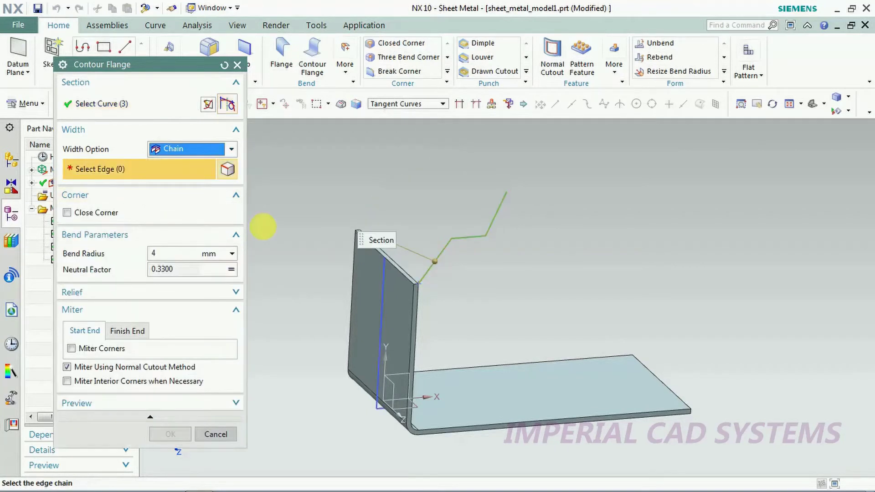
pyautogui.click(416, 323)
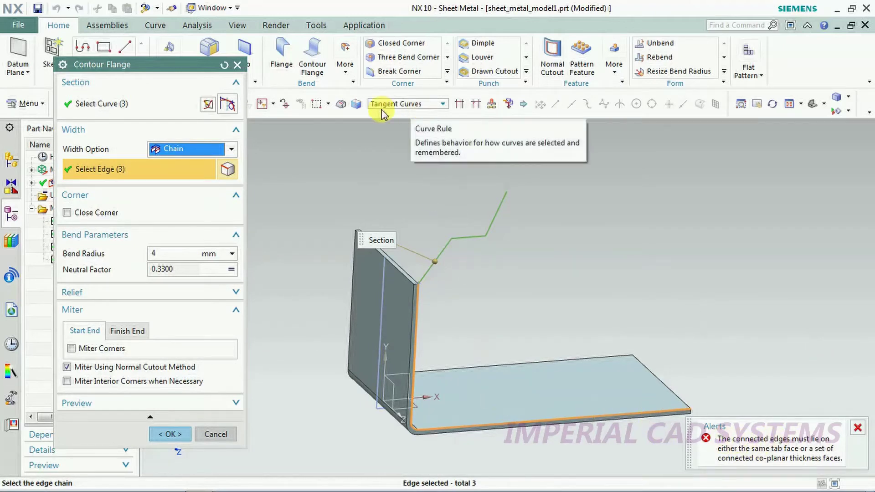
pyautogui.middleClick(223, 434)
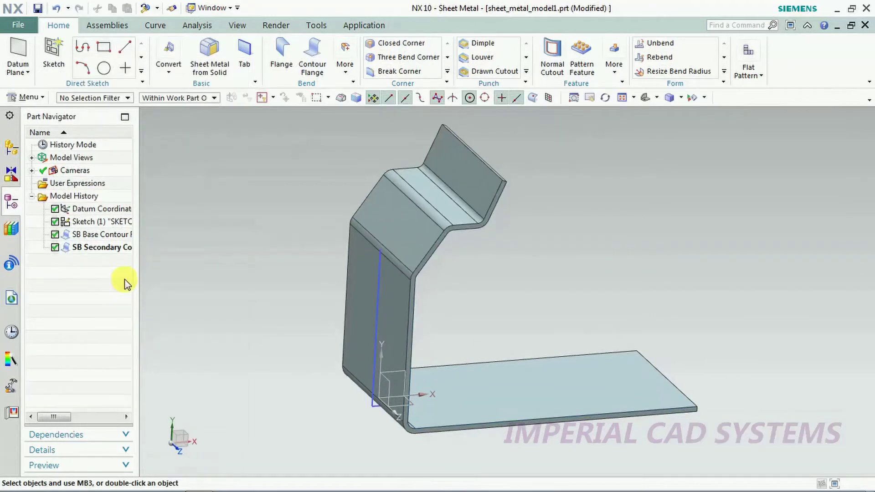
pyautogui.rightClick(122, 249)
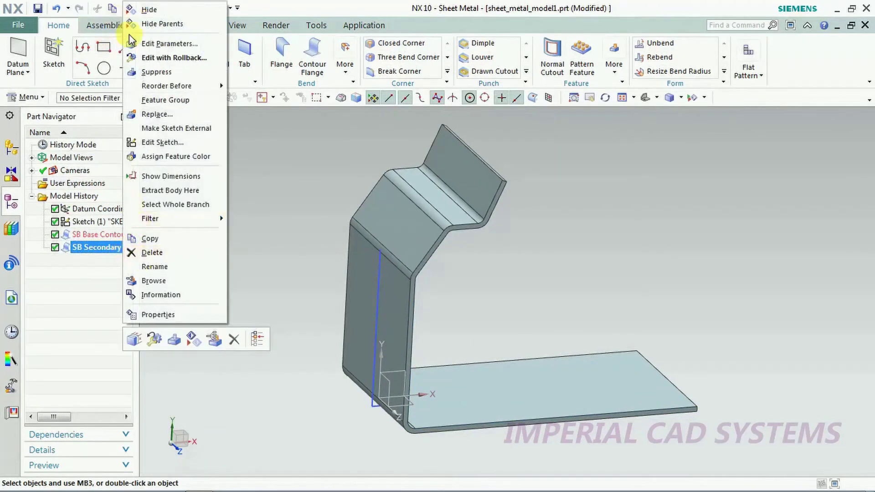
pyautogui.click(150, 57)
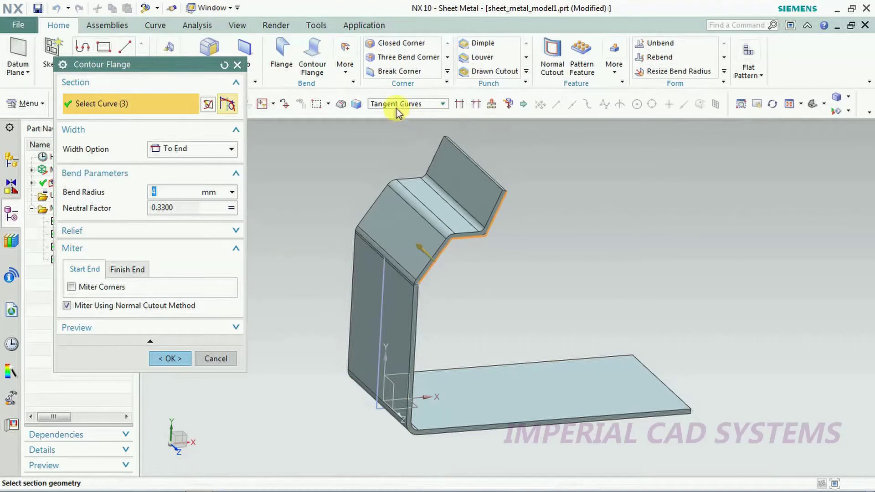
pyautogui.click(397, 104)
pyautogui.click(385, 116)
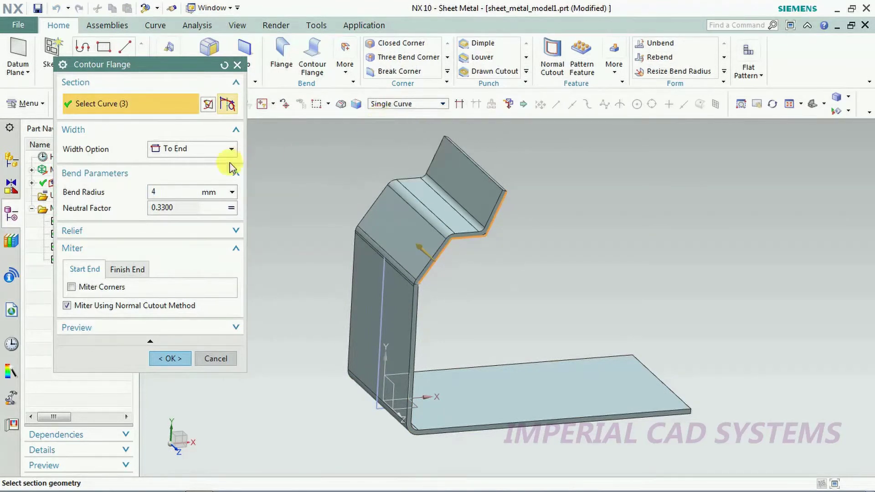
pyautogui.click(178, 150)
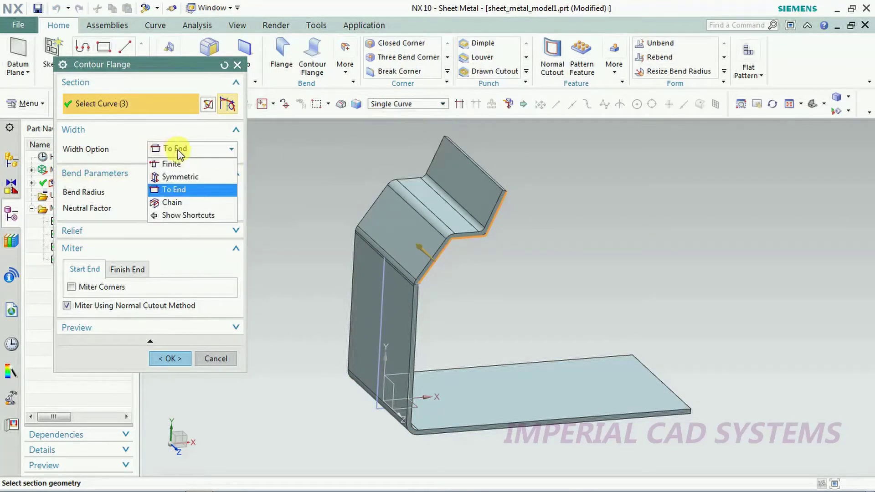
pyautogui.click(173, 202)
pyautogui.click(425, 310)
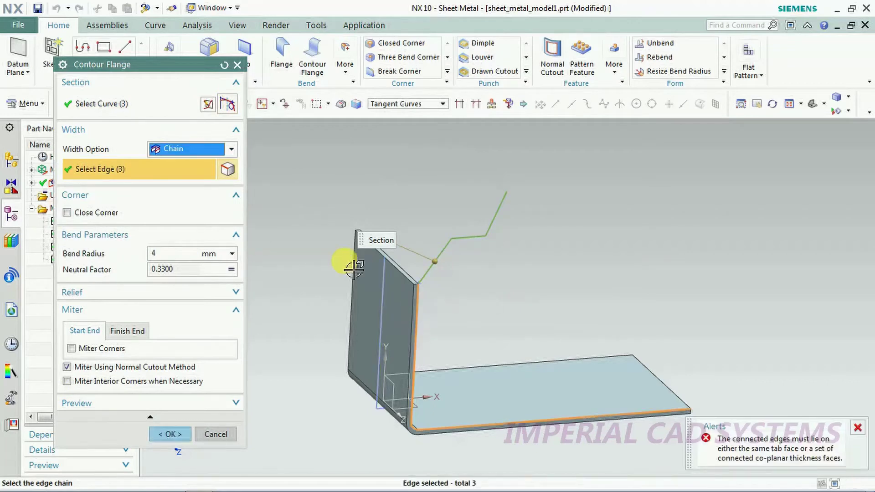
pyautogui.click(215, 433)
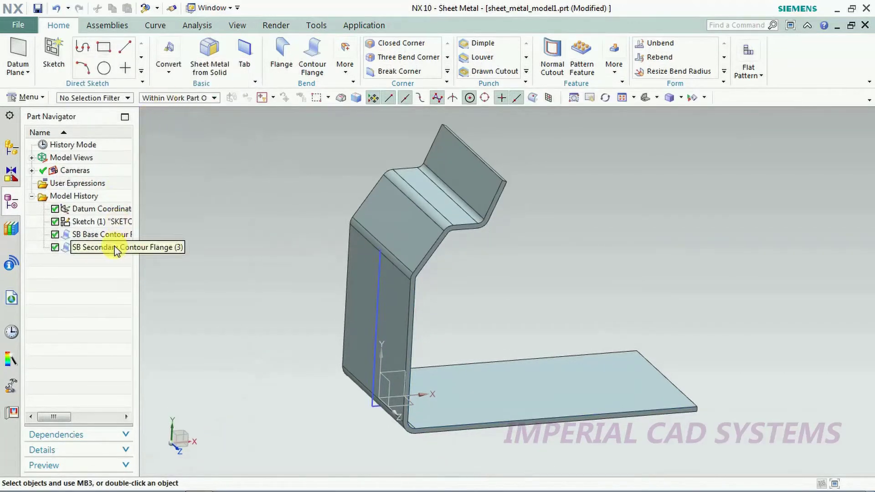
pyautogui.rightClick(114, 247)
# Edit the secondary contour flange with rollback, setting Width Option to Chain and Curve Rule to Single Curve.
pyautogui.click(169, 64)
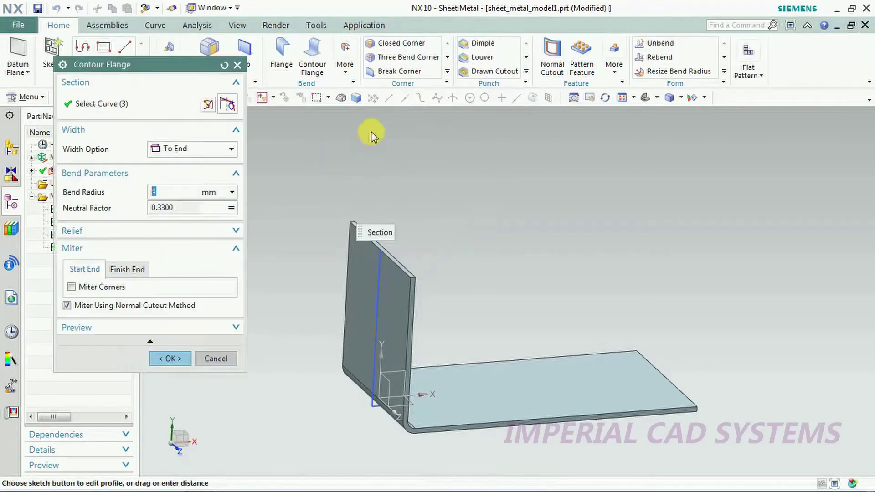
pyautogui.click(393, 104)
pyautogui.click(393, 104)
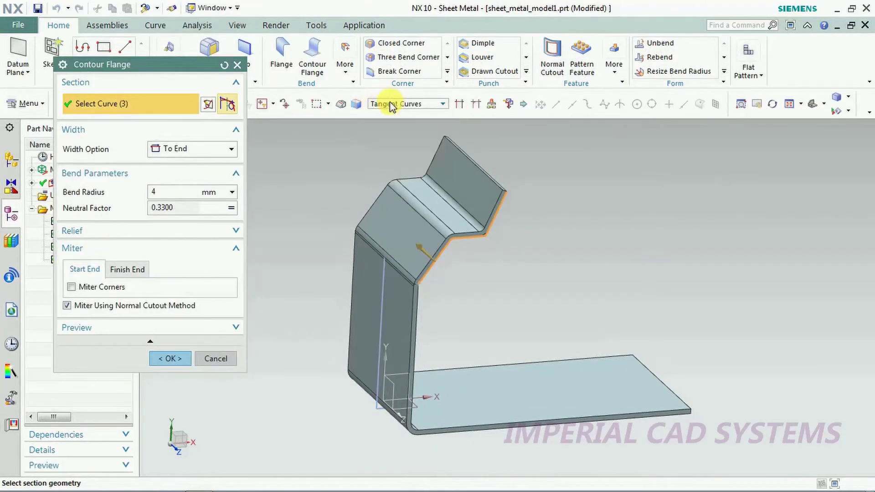
pyautogui.click(190, 153)
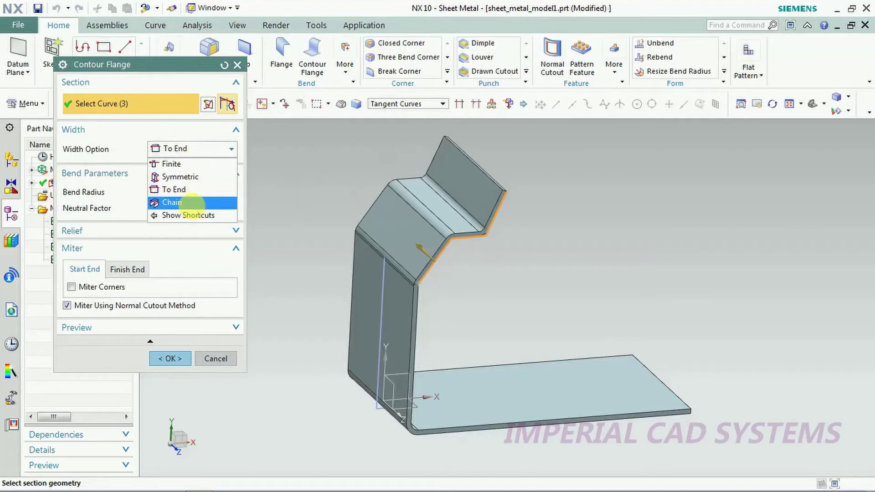
pyautogui.click(190, 202)
pyautogui.click(396, 105)
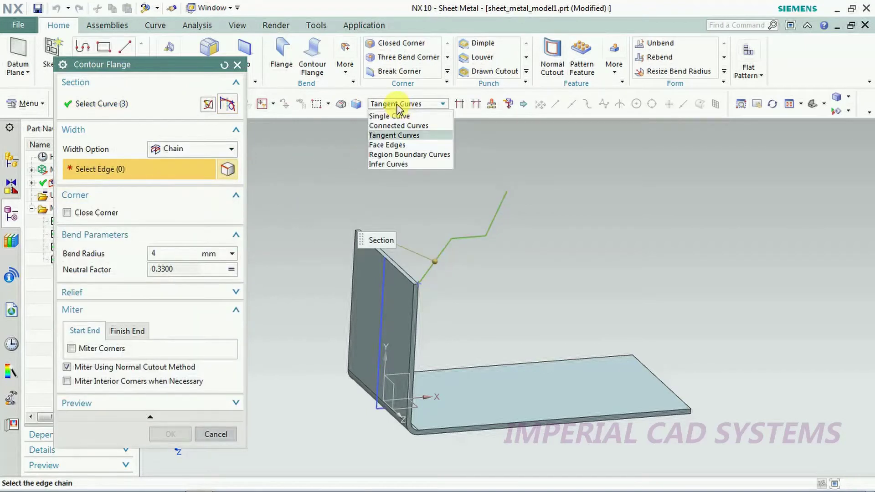
pyautogui.click(388, 116)
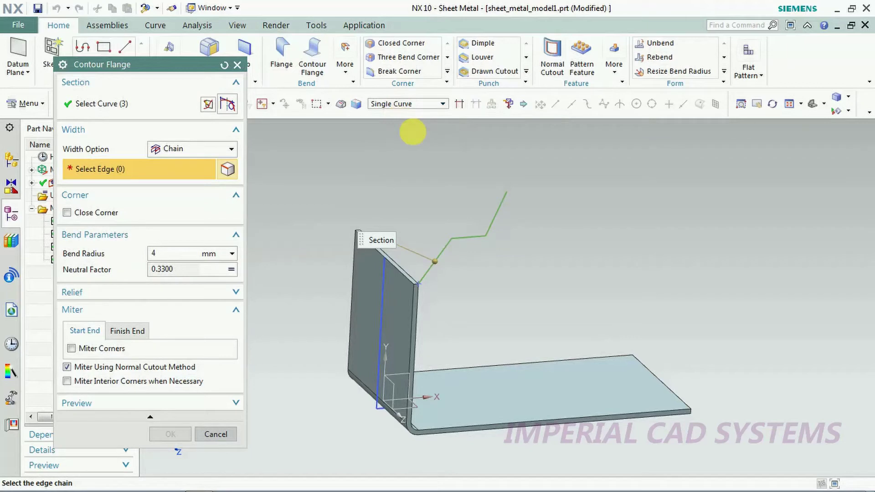
# Chain the upright flange's vertical edge and the right flange edge, then apply the flange.
pyautogui.click(426, 328)
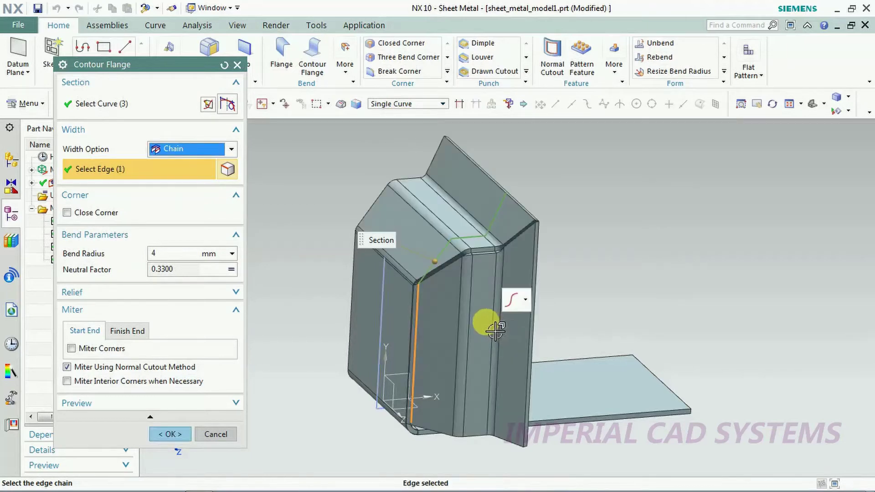
pyautogui.moveTo(590, 273); pyautogui.dragTo(676, 276, button='middle')
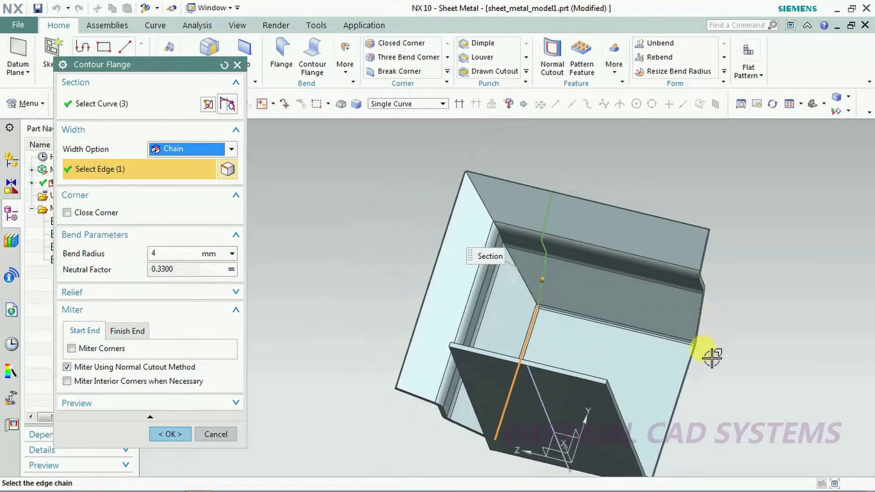
pyautogui.click(696, 373)
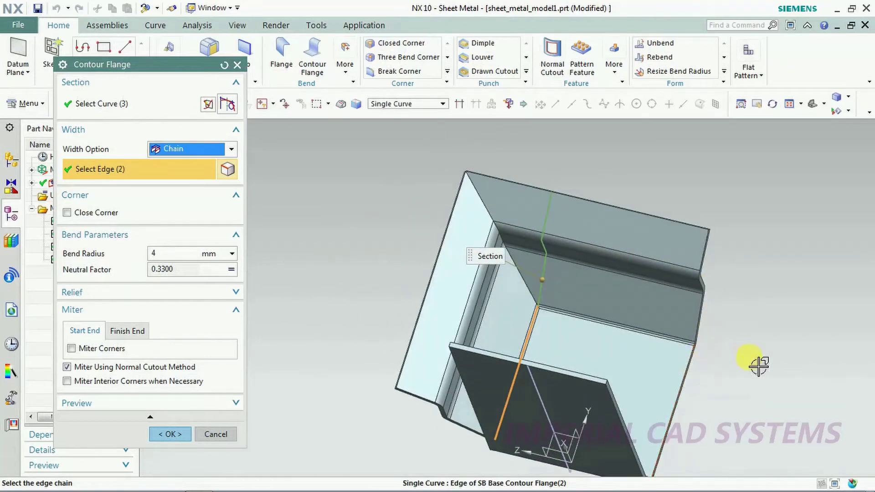
pyautogui.middleClick(355, 273)
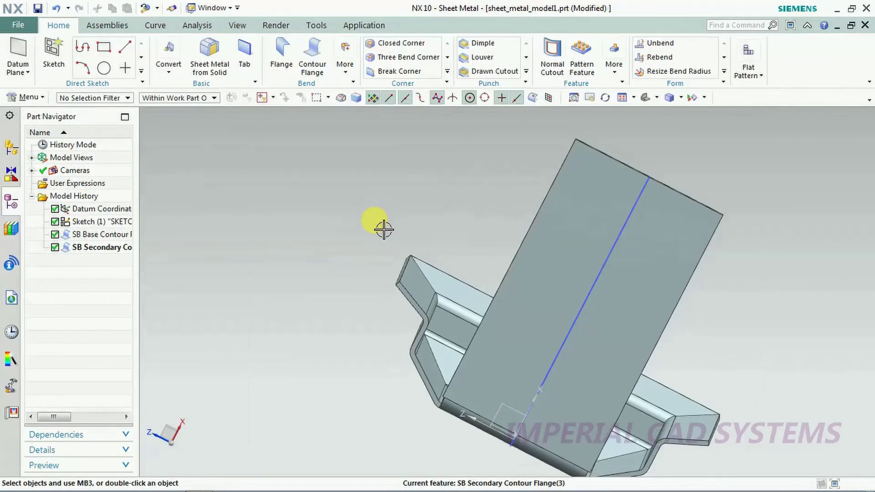
pyautogui.moveTo(383, 229); pyautogui.dragTo(370, 269, button='middle')
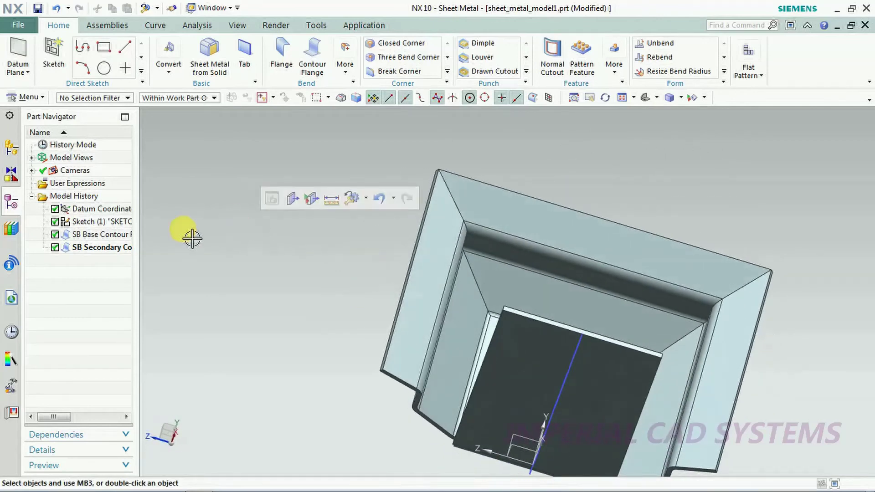
# Delete SB Secondary Contour Flange from the Part Navigator, leaving only the base contour sheet.
pyautogui.rightClick(109, 247)
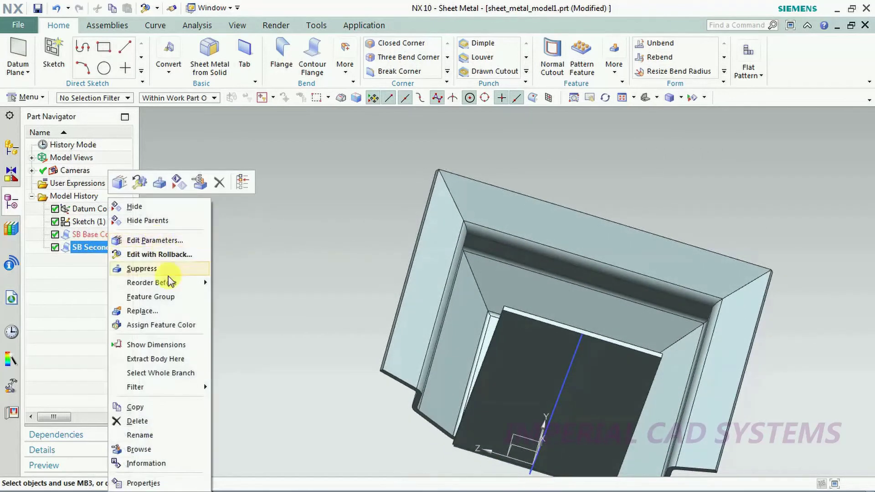
pyautogui.click(134, 420)
pyautogui.moveTo(400, 371); pyautogui.dragTo(293, 260, button='middle')
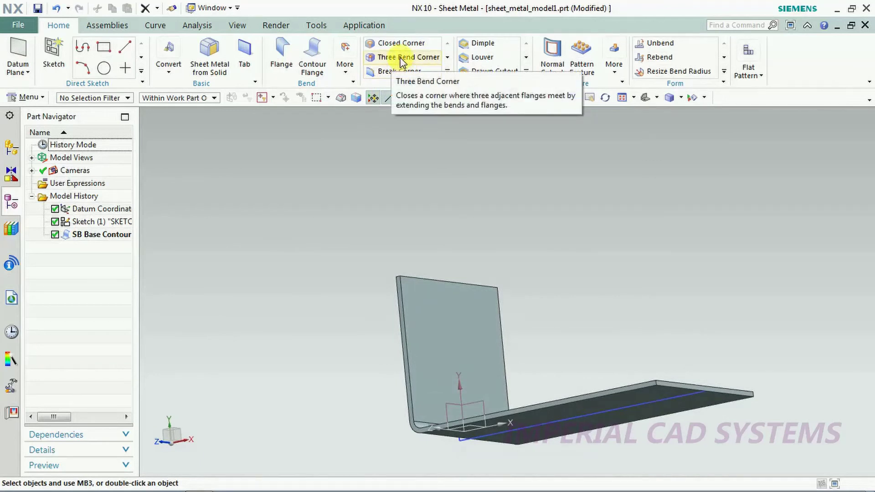
pyautogui.moveTo(521, 304); pyautogui.dragTo(551, 252, button='middle')
# Add a 40 mm edge flange on the upright flange's top edge with Bend Outside inset.
pyautogui.scroll(2, 541, 276)
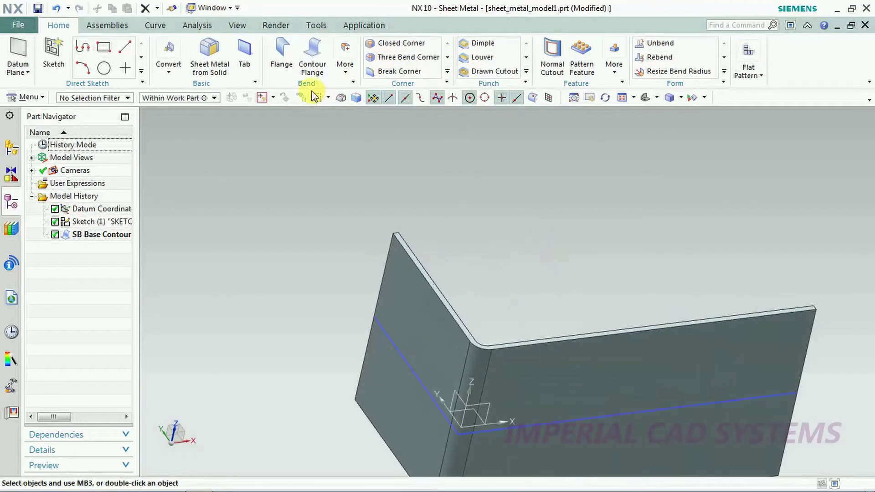
pyautogui.click(281, 51)
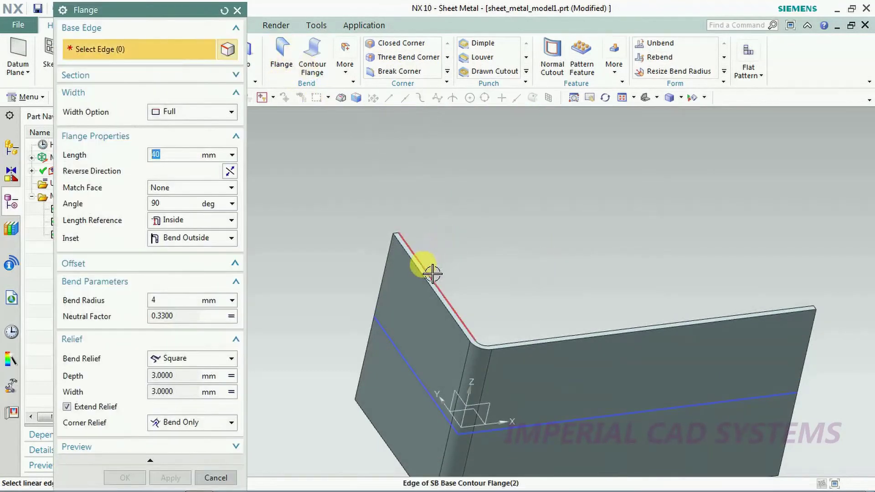
pyautogui.click(426, 273)
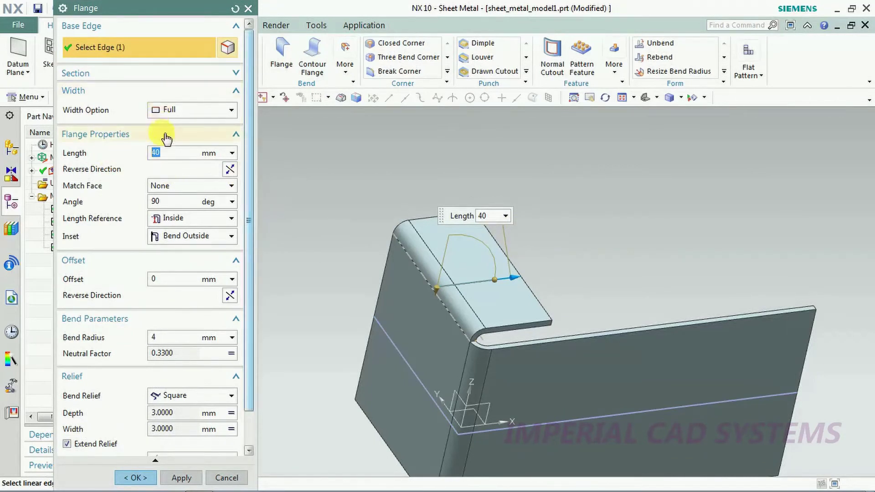
pyautogui.click(163, 240)
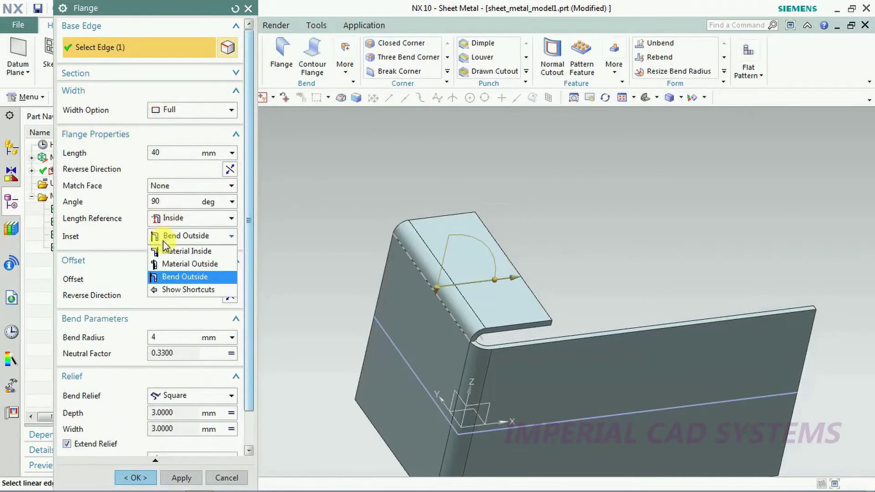
pyautogui.click(175, 277)
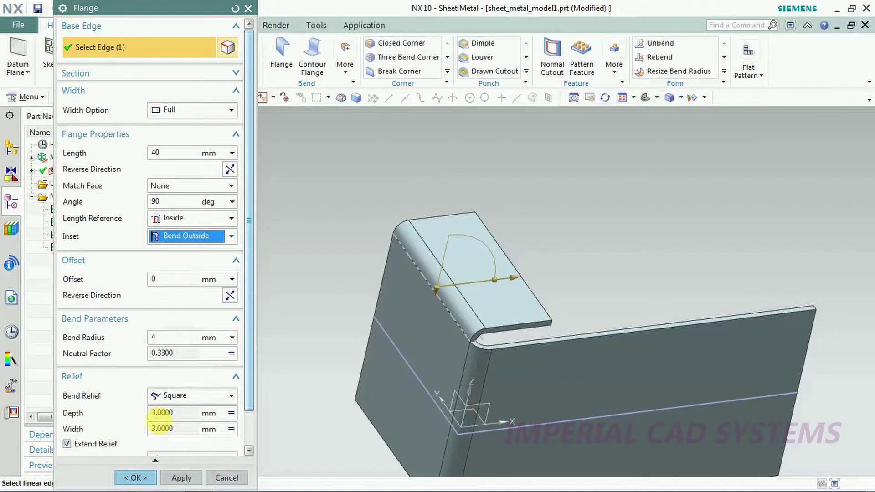
pyautogui.click(150, 478)
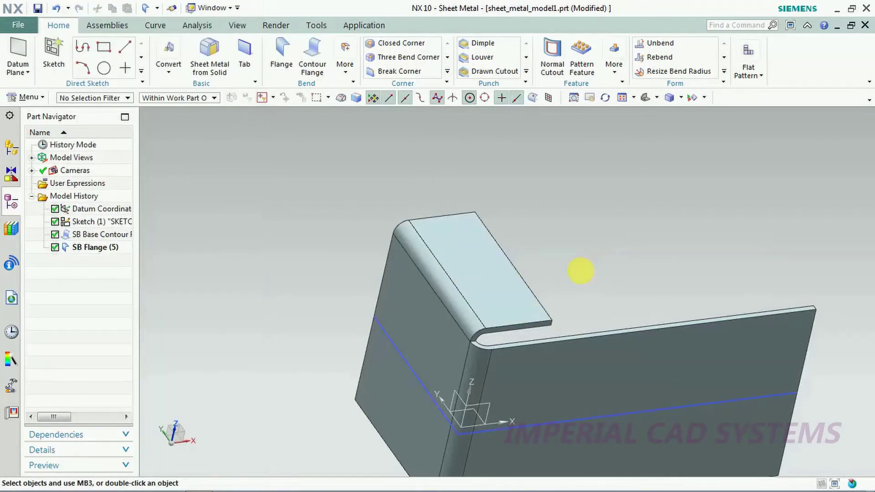
pyautogui.moveTo(580, 271); pyautogui.dragTo(560, 283, button='middle')
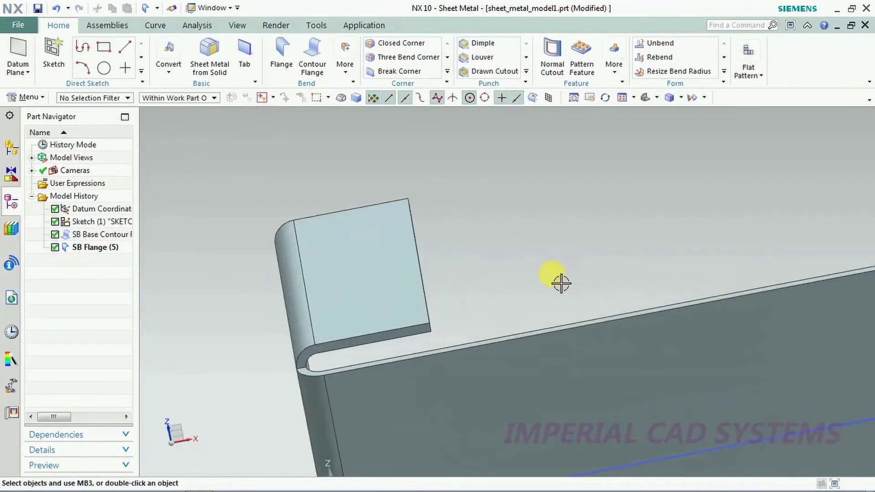
# Add a second 40 mm flange along the long base edge, meeting the first at the corner.
pyautogui.click(403, 60)
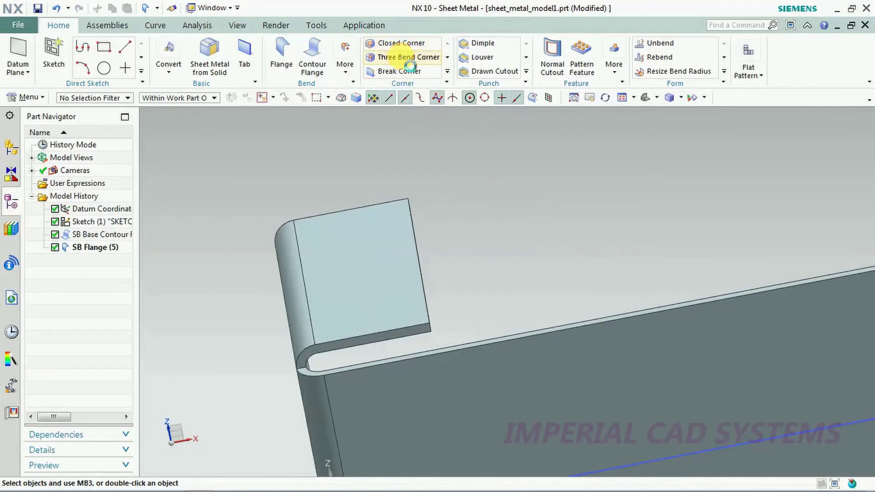
pyautogui.click(241, 9)
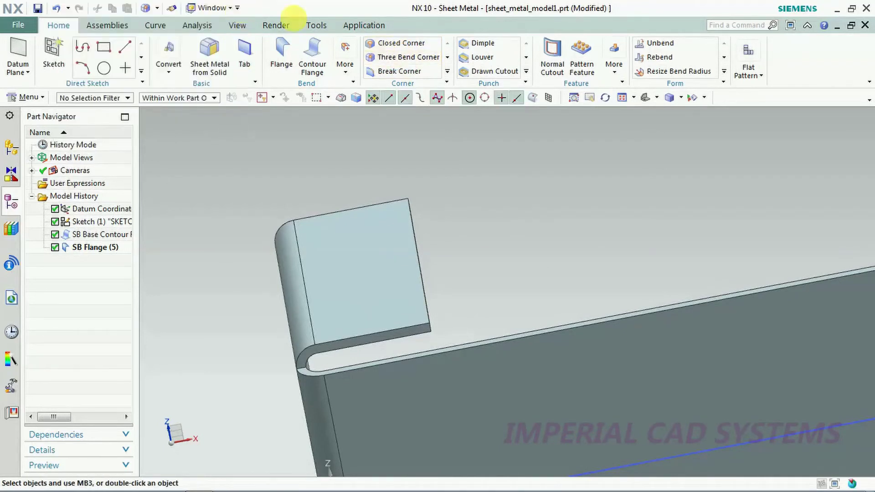
pyautogui.click(283, 52)
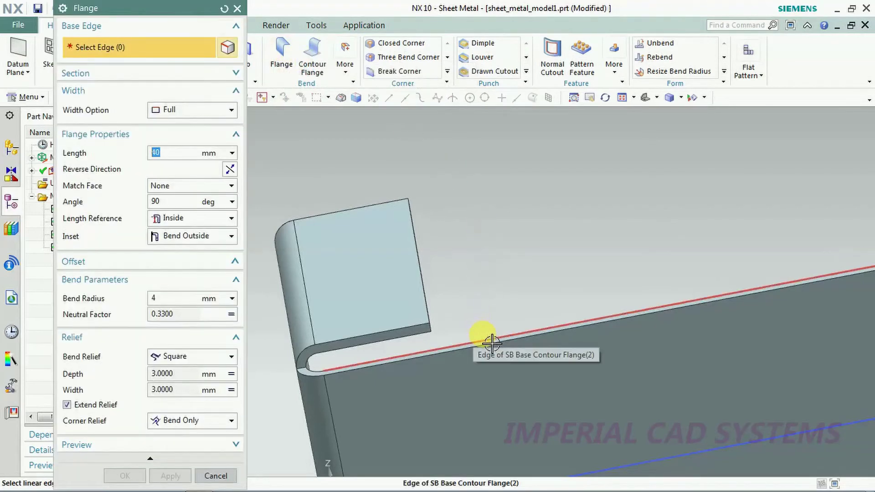
pyautogui.click(487, 341)
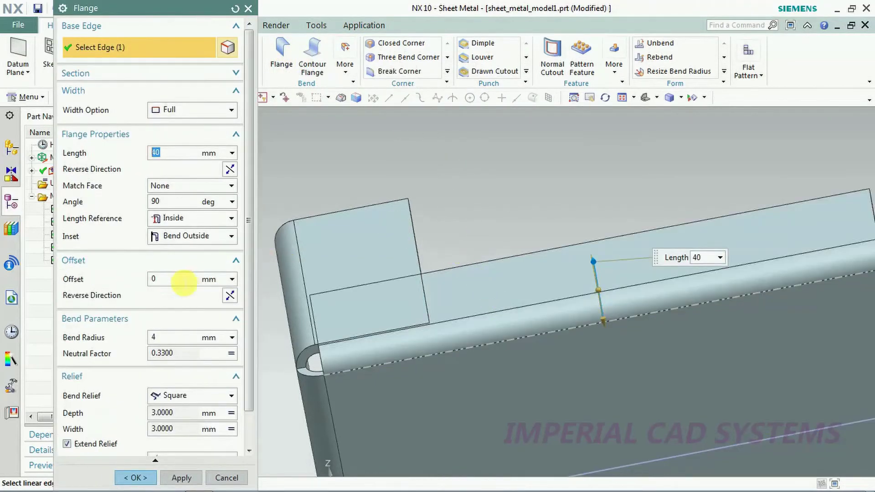
pyautogui.click(139, 478)
pyautogui.moveTo(400, 264); pyautogui.dragTo(455, 230, button='middle')
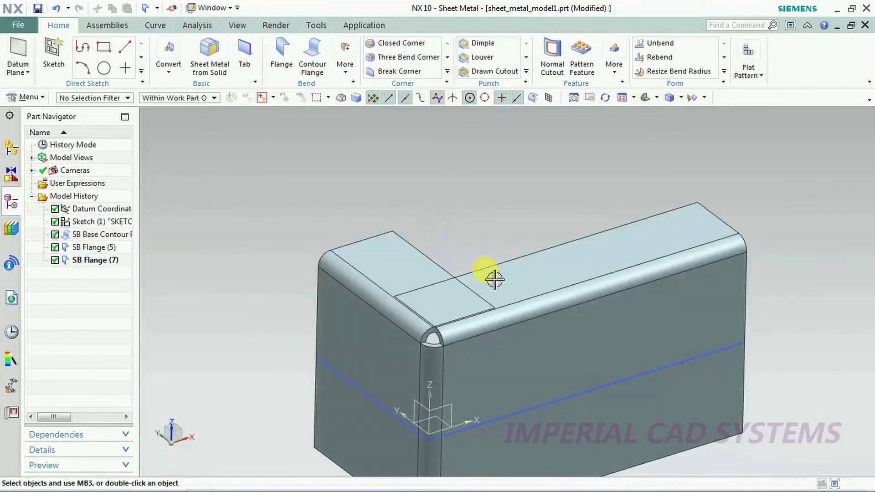
pyautogui.scroll(3, 494, 277)
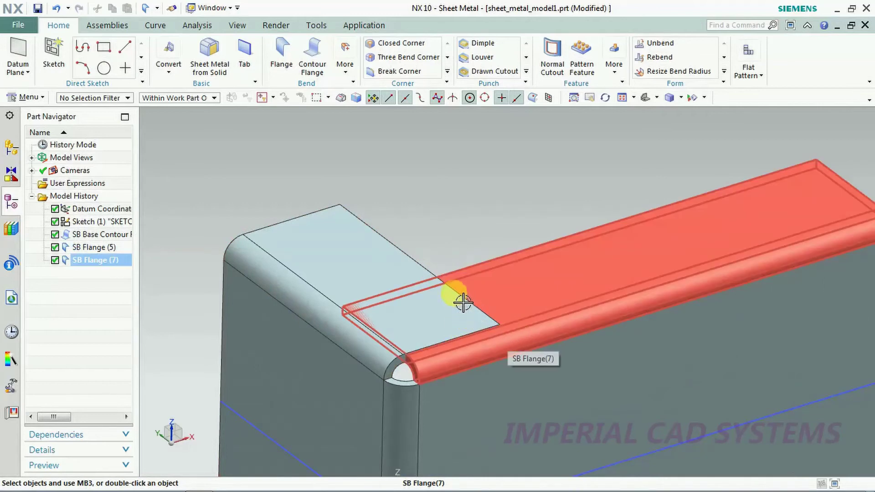
# Create a Three Bend Corner on the bend face next to the shared flange corner.
pyautogui.click(523, 190)
pyautogui.click(423, 57)
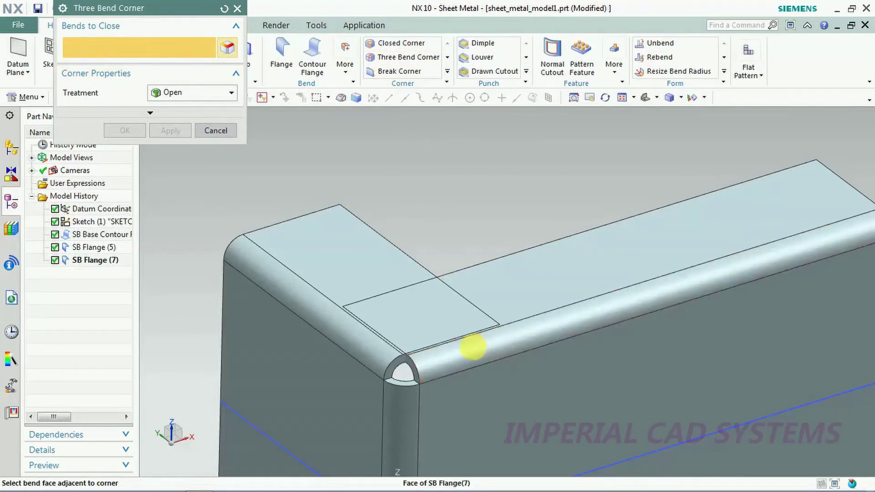
pyautogui.click(472, 348)
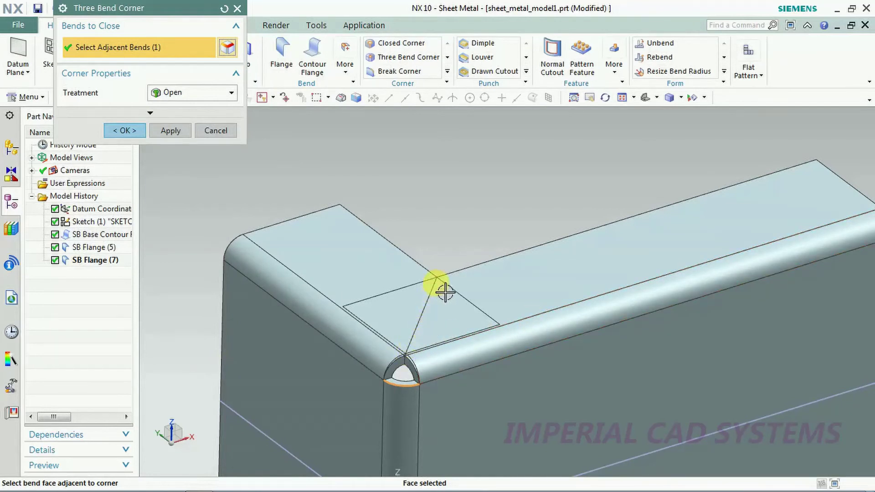
pyautogui.click(125, 131)
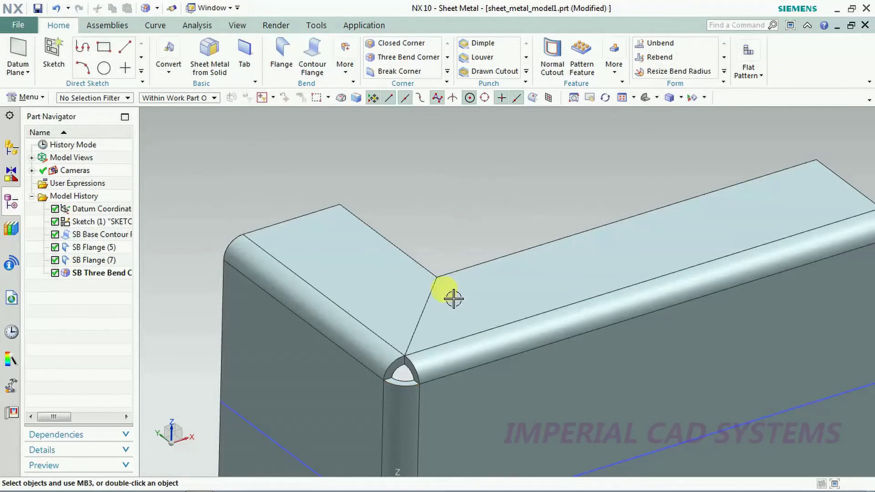
pyautogui.moveTo(672, 234); pyautogui.dragTo(689, 227, button='middle')
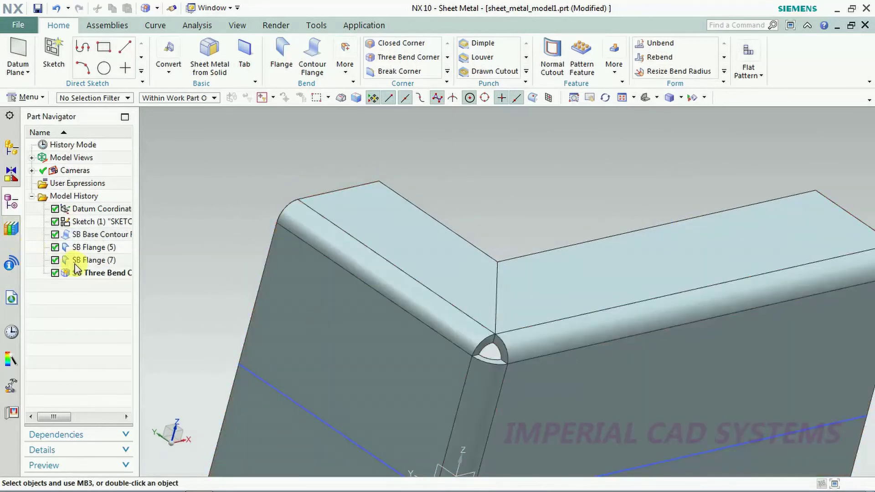
# Edit the Three Bend Corner with rollback and try the Closed and Circular Cutout treatments.
pyautogui.rightClick(98, 275)
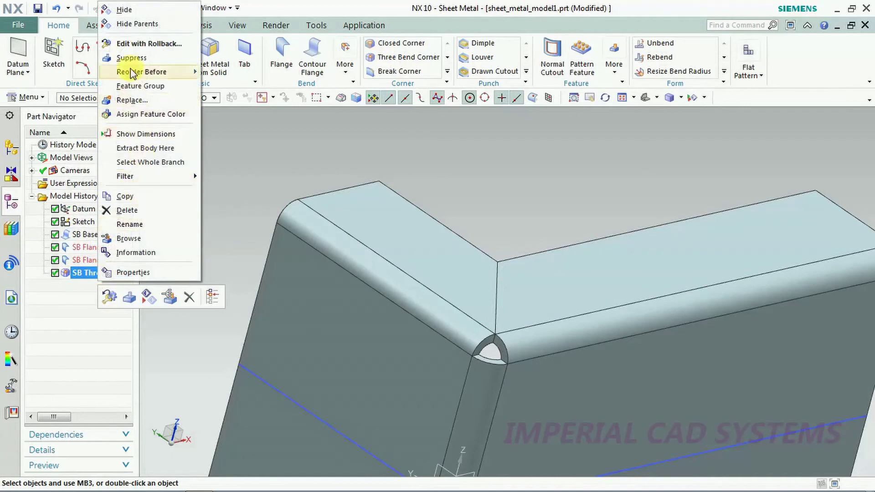
pyautogui.click(129, 43)
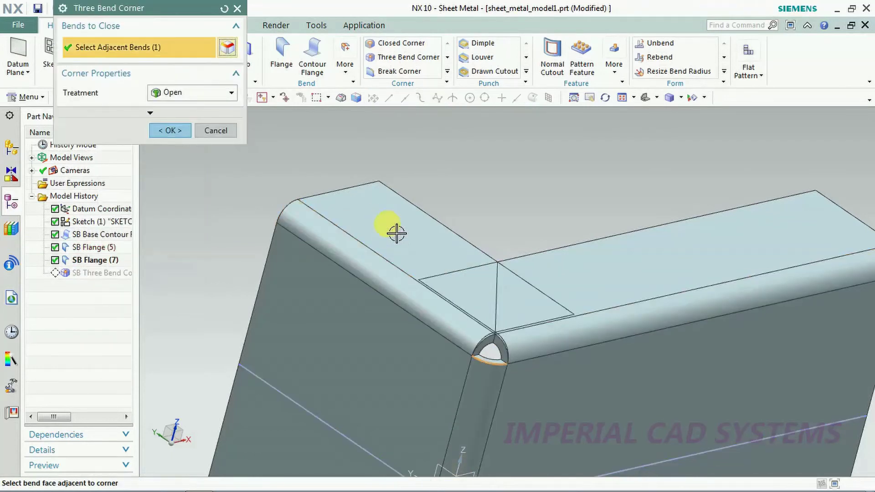
pyautogui.click(189, 93)
pyautogui.click(184, 121)
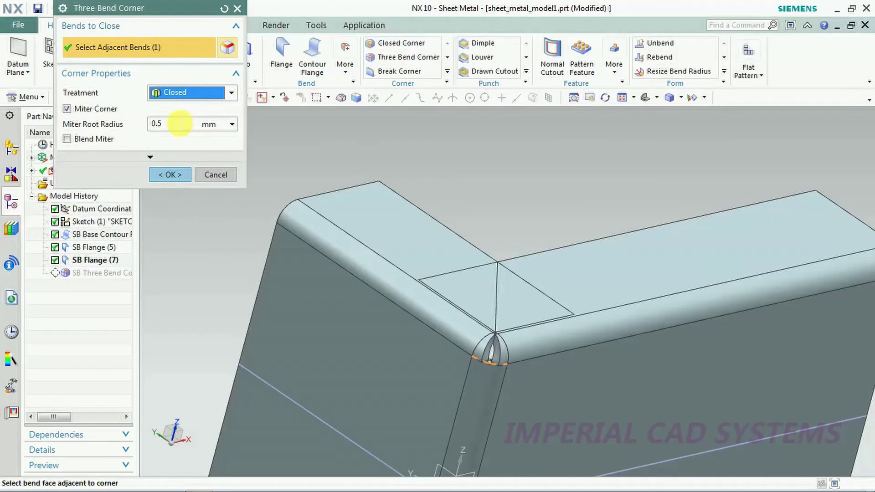
pyautogui.click(175, 94)
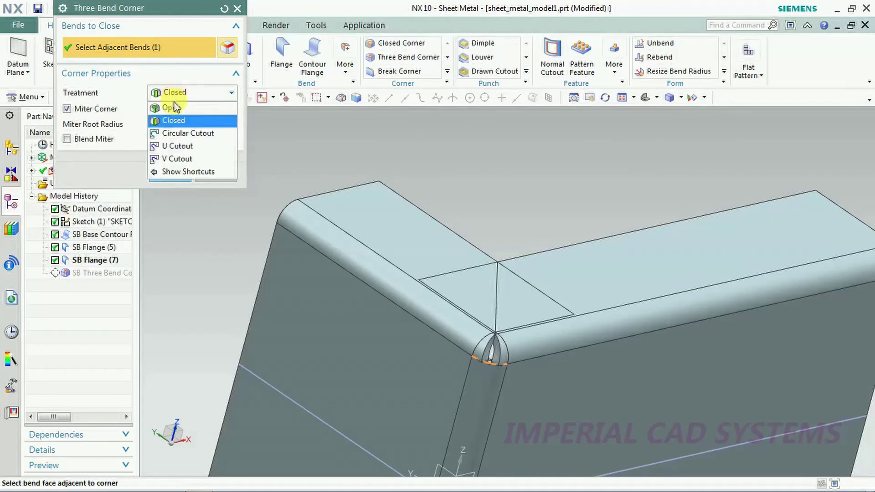
pyautogui.click(184, 133)
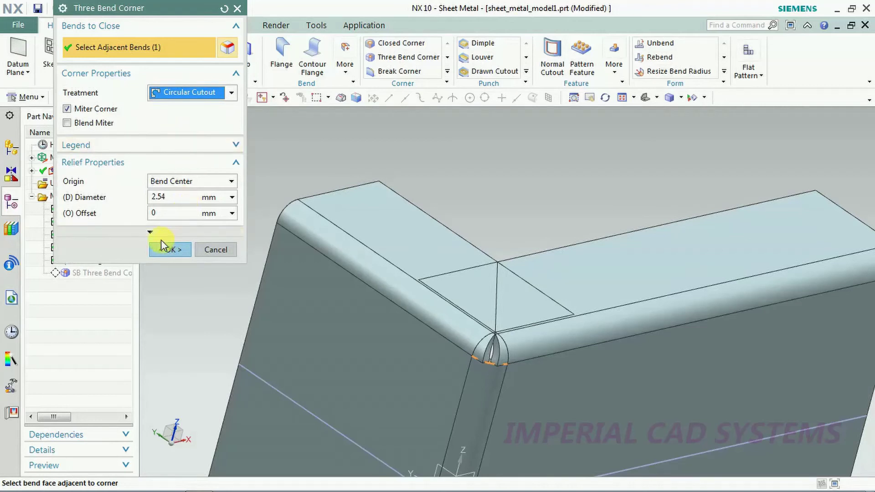
pyautogui.click(166, 197)
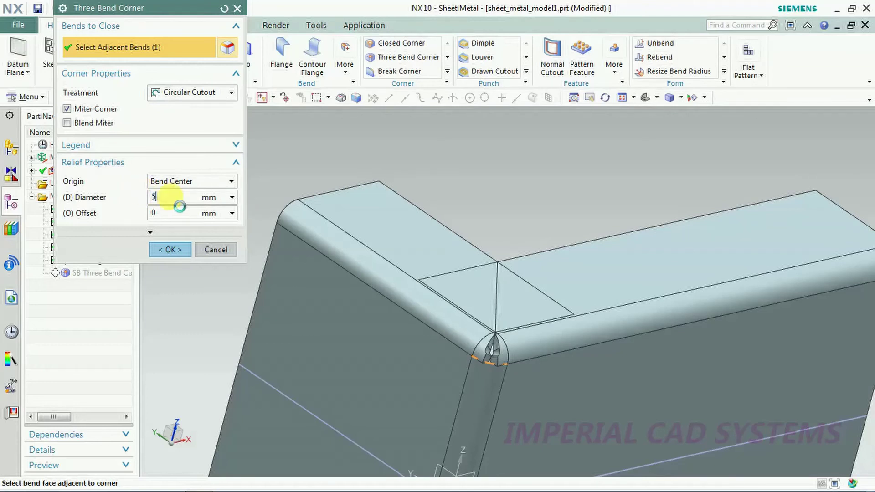
# Try the U Cutout treatment, then V Cutout with relief angles of 10 and 30 degrees.
pyautogui.click(167, 101)
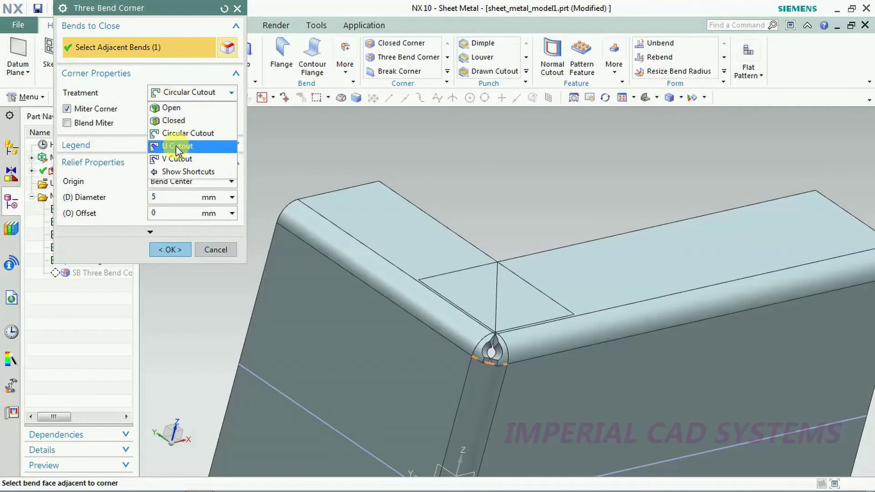
pyautogui.click(177, 147)
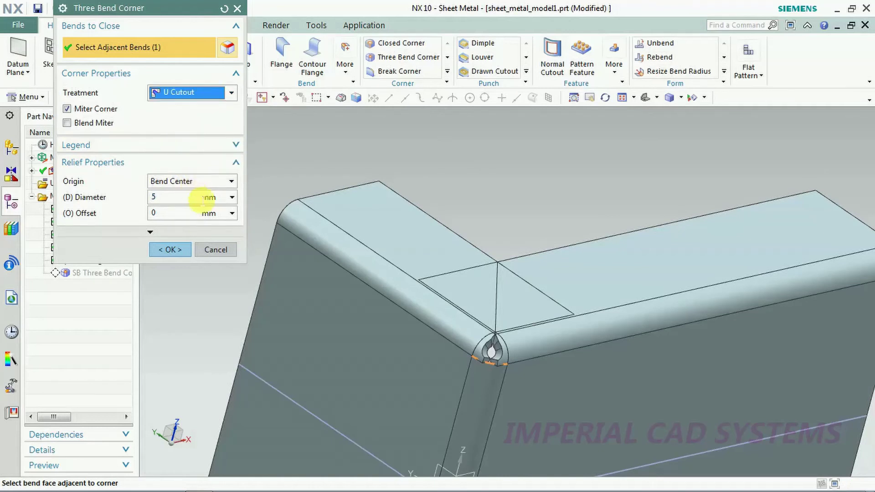
pyautogui.click(168, 216)
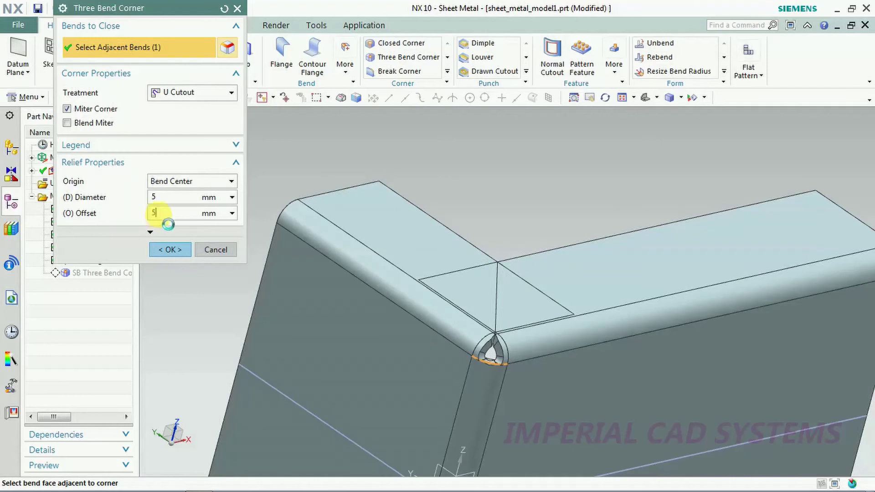
pyautogui.click(176, 95)
pyautogui.click(177, 159)
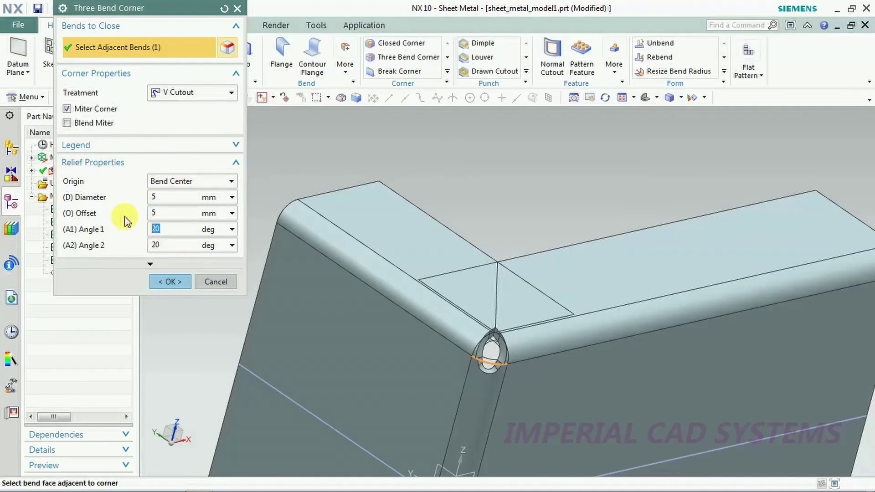
pyautogui.write('10')
pyautogui.press('Return')
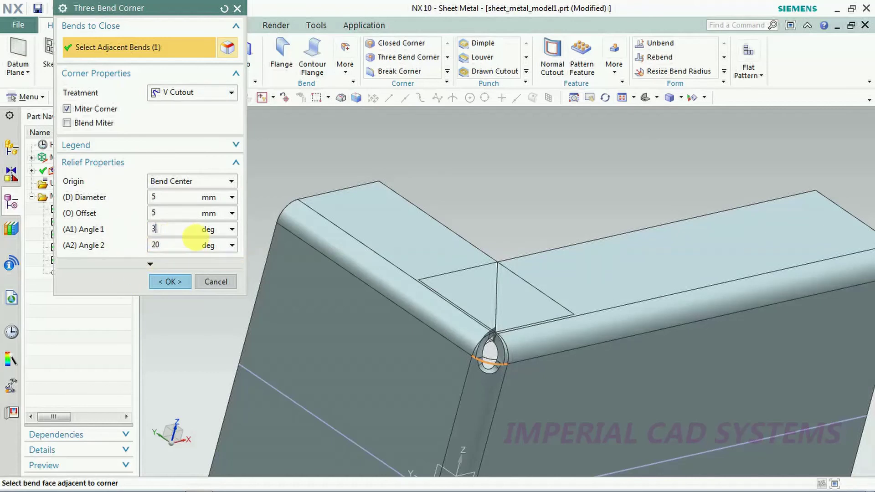
pyautogui.write('30')
pyautogui.press('Return')
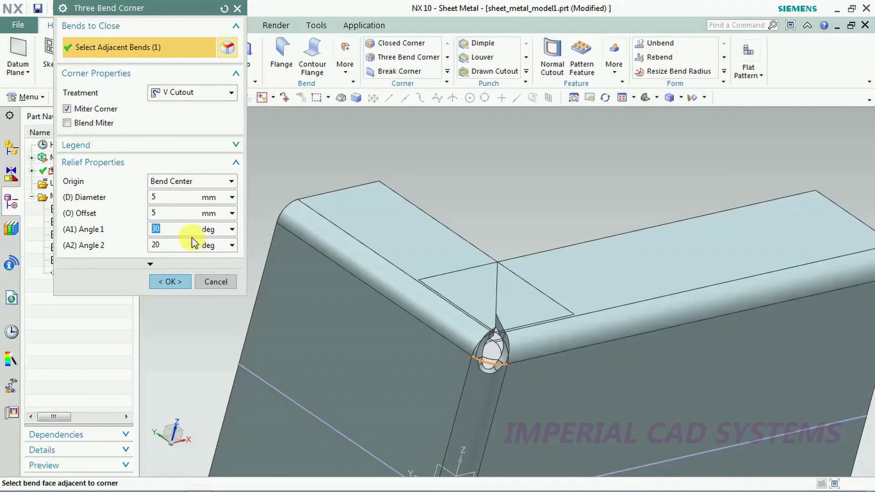
# Switch the corner treatment through Open and settle on Closed.
pyautogui.click(168, 93)
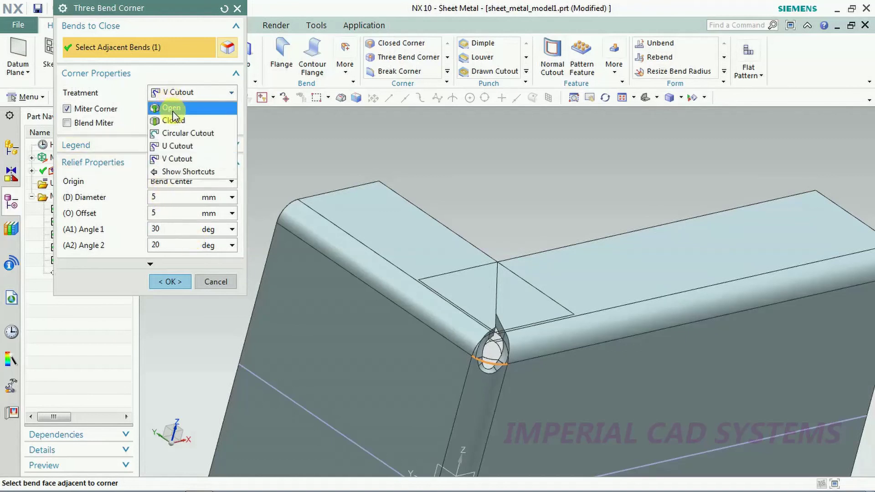
pyautogui.click(173, 109)
pyautogui.click(172, 93)
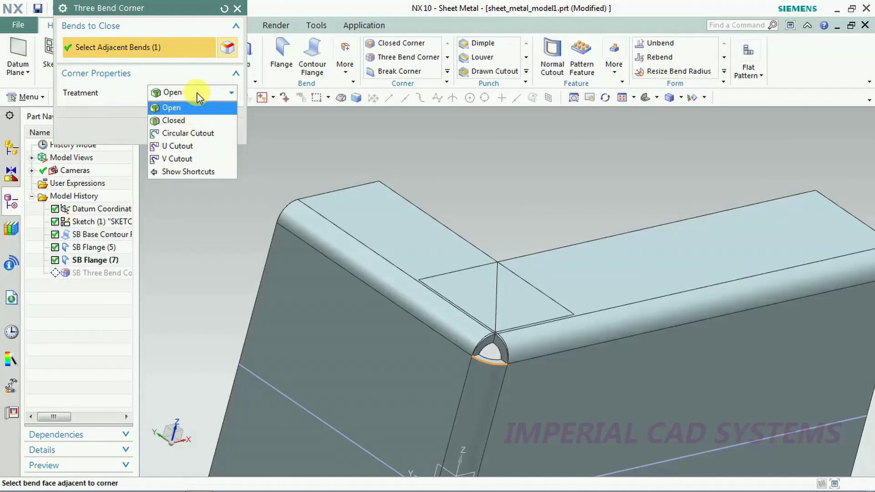
pyautogui.click(185, 120)
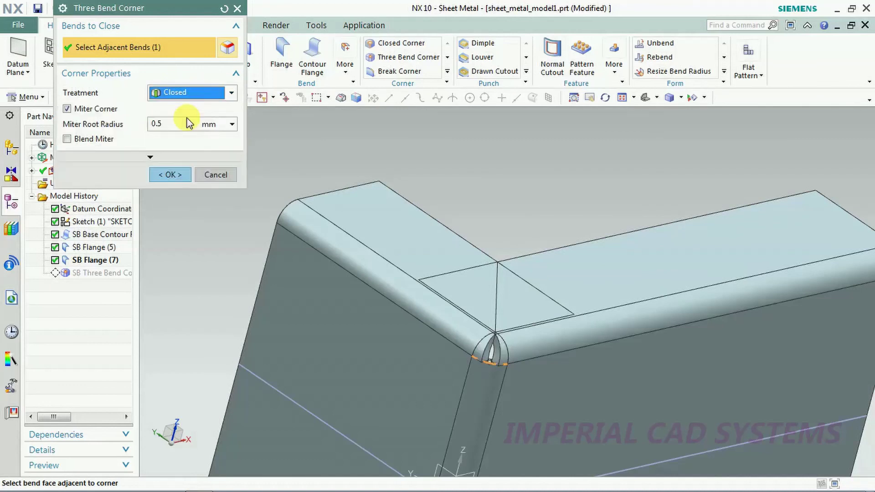
pyautogui.click(182, 176)
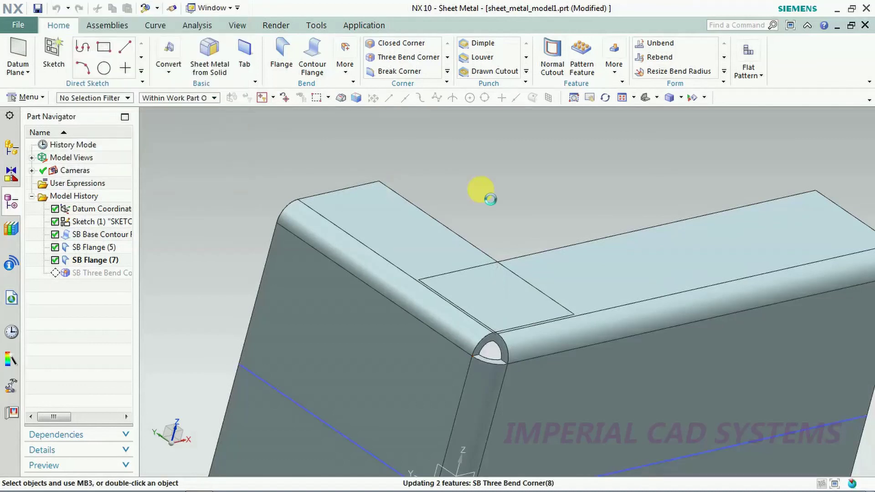
pyautogui.hotkey('ctrl', 'f')
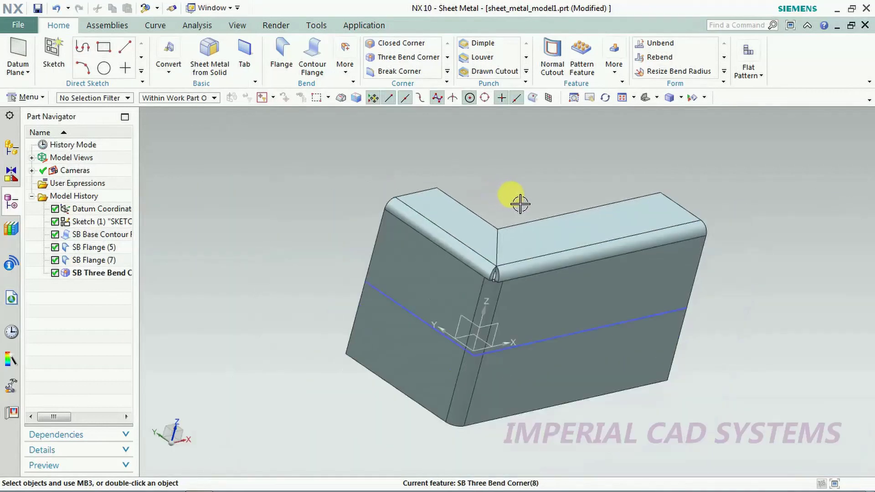
pyautogui.moveTo(511, 196); pyautogui.dragTo(413, 214, button='middle')
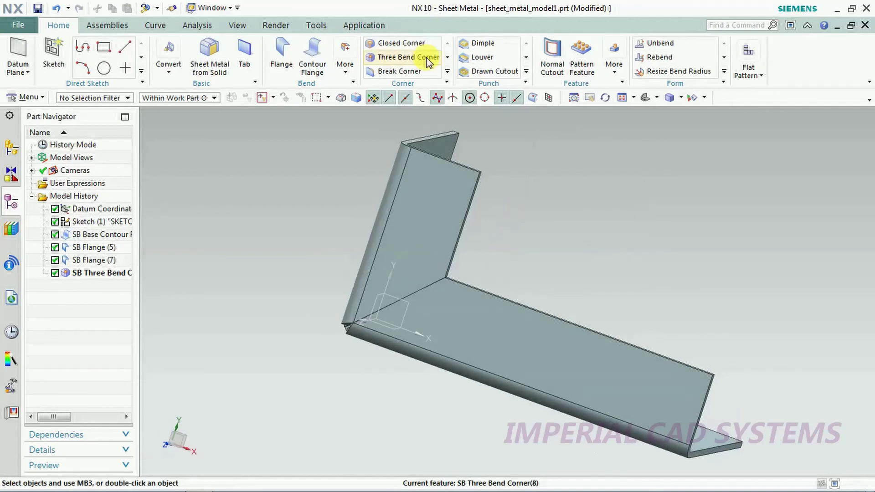